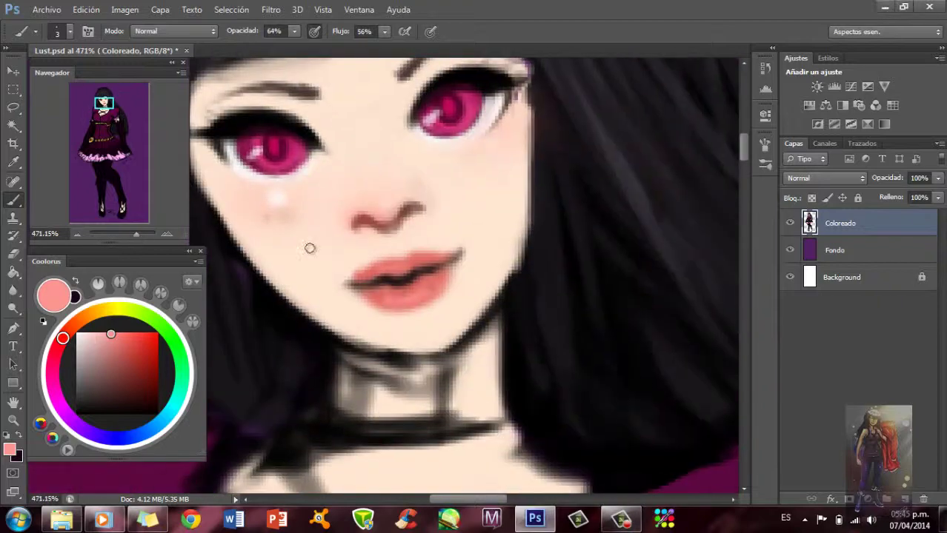
- Choose a light pink for the lips, then darken the nostrils in red-brown with a smaller brush
left_click(397, 277, "alt")
left_click(385, 285, "alt")
left_click(374, 293, "alt")
left_click(382, 205)
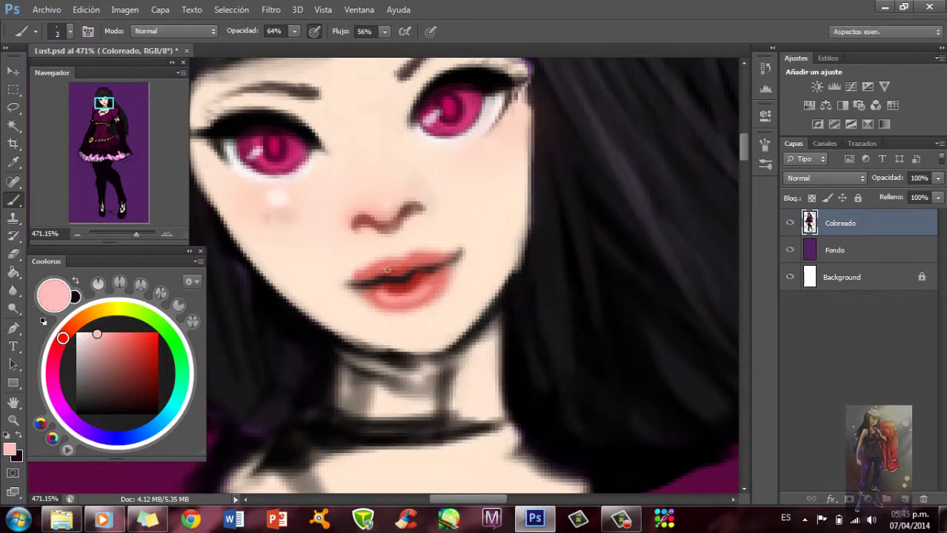
key("bracketleft")
left_click(400, 220, "alt")
left_click_drag(357, 226, 420, 214)
scroll(379, 226, "down", 3)
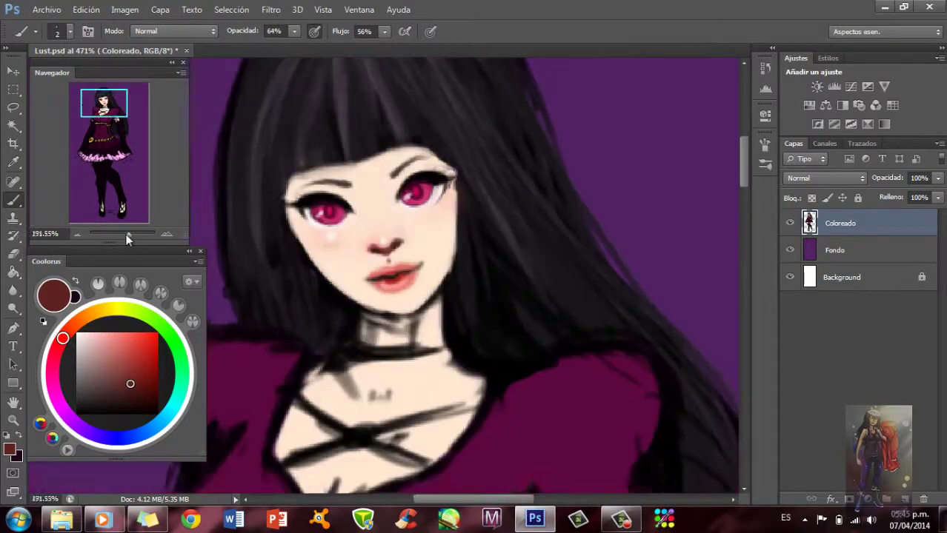
scroll(444, 259, "up", 3)
- Sample dark browns from the face and darken the right eyebrow
key("d")
key("x")
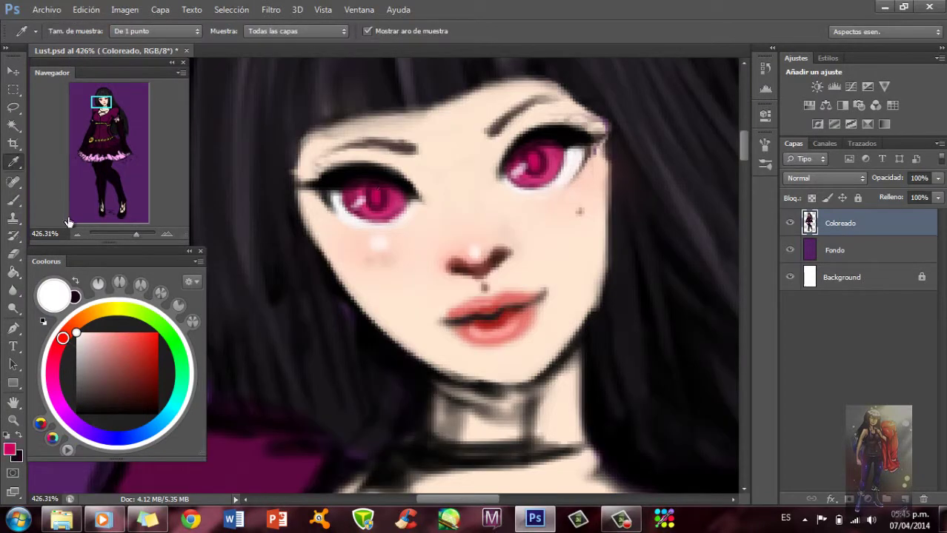
left_click(374, 199, "alt")
left_click(382, 189, "alt")
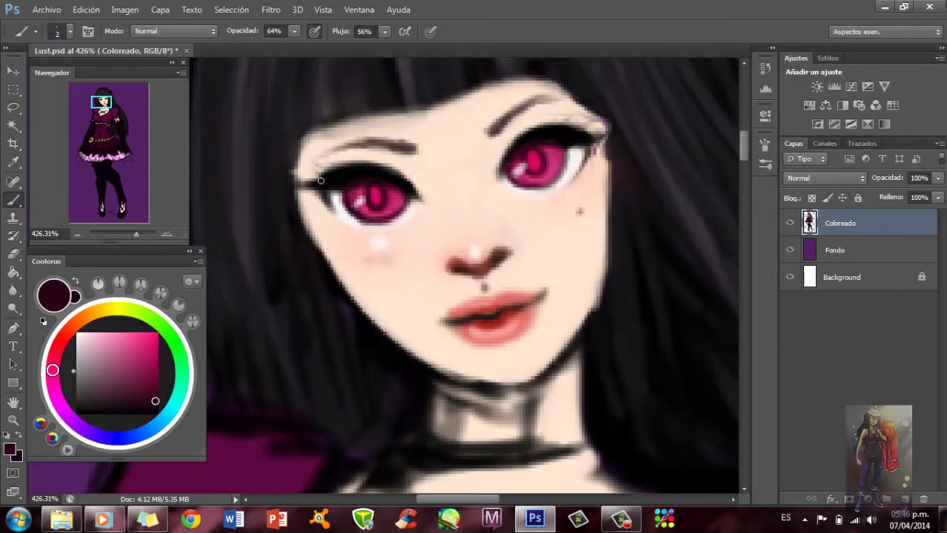
left_click(507, 301, "alt")
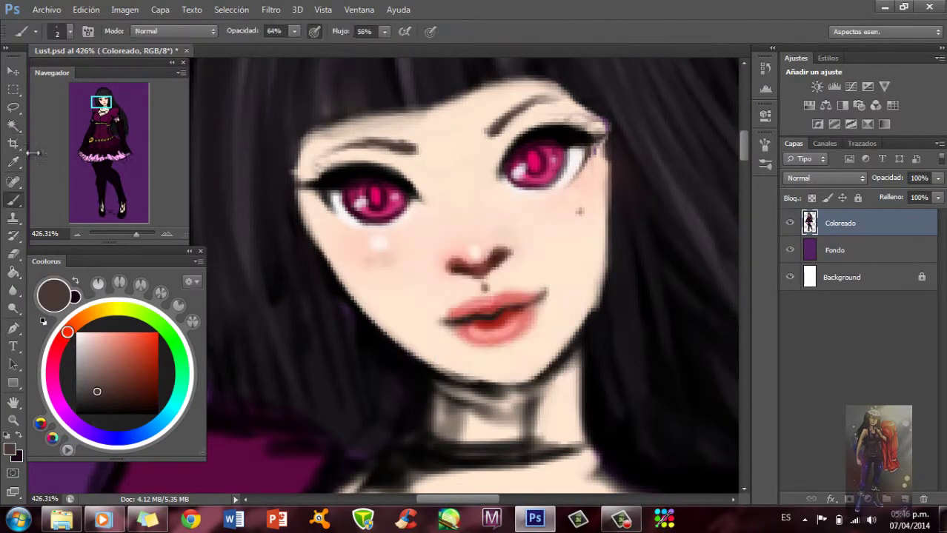
left_click(96, 401)
left_click_drag(483, 133, 512, 112)
- Soften the shadow under the chin in skin pink at 82% opacity and 81% flow
key("ctrl+minus")
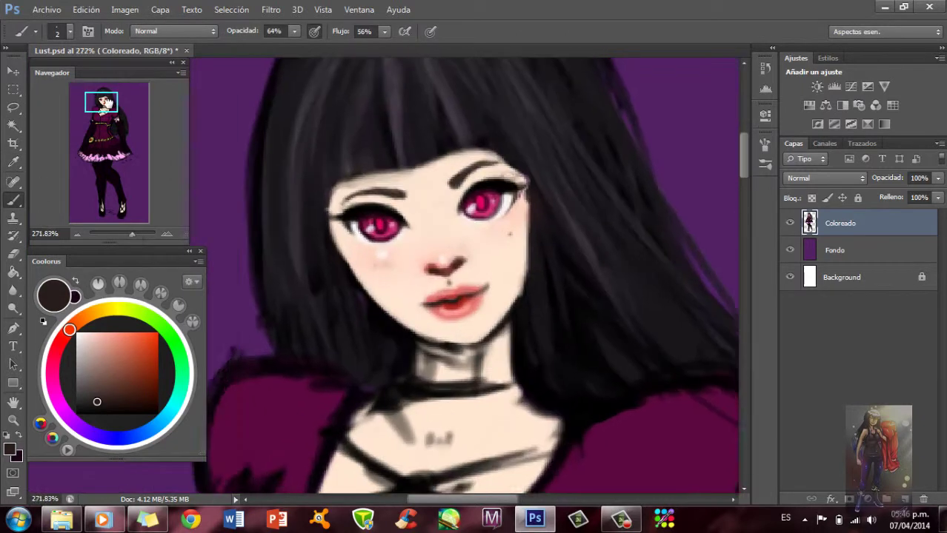
left_click(359, 211, "alt")
key("ctrl+plus")
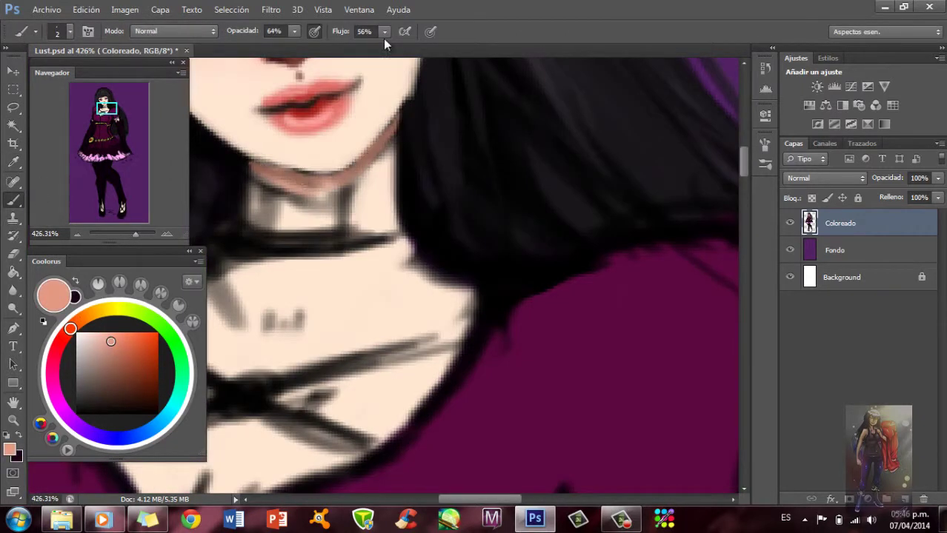
key("8")
key("2")
key("shift+8")
key("shift+1")
mouse_move(255, 168)
left_mouse_down()
mouse_move(318, 180)
mouse_move(452, 325)
left_mouse_up()
left_click(488, 309, "alt")
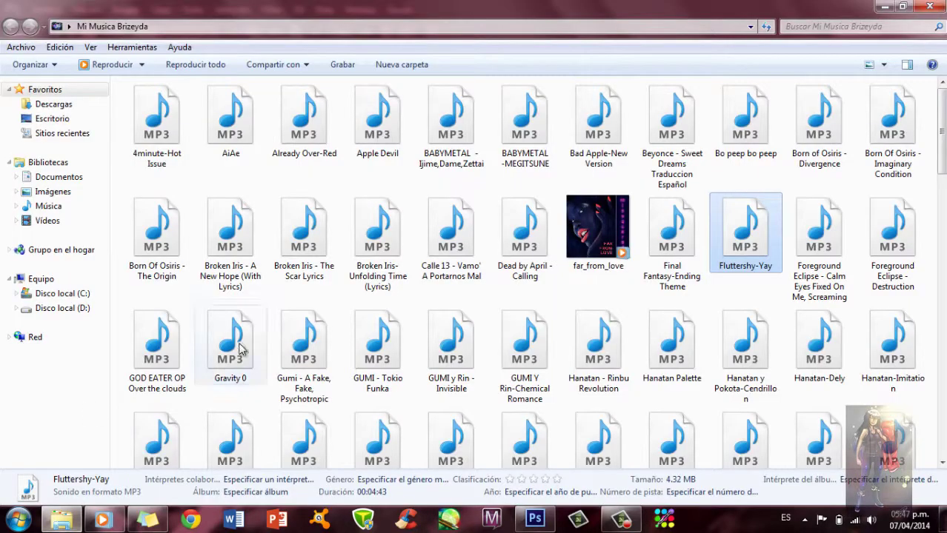
- Paint cream over the neck highlights and thicken the black choker
key("bracketright")
key("bracketright")
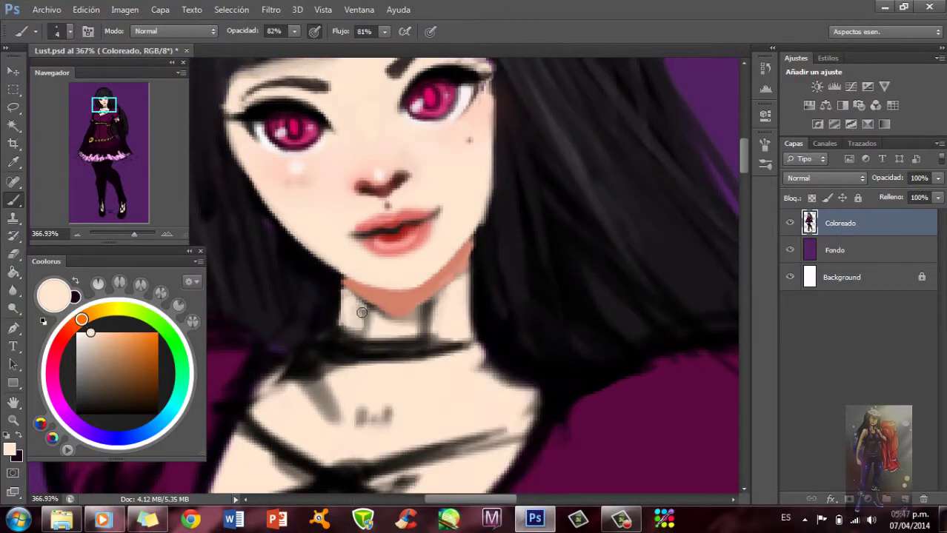
mouse_move(355, 303)
left_mouse_down()
mouse_move(365, 311)
mouse_move(444, 297)
mouse_move(360, 336)
mouse_move(474, 343)
left_mouse_up()
left_click(356, 344, "alt")
left_click_drag(341, 348, 478, 355)
- Repaint the neck in sampled cream skin at 91% opacity
key("ctrl+minus")
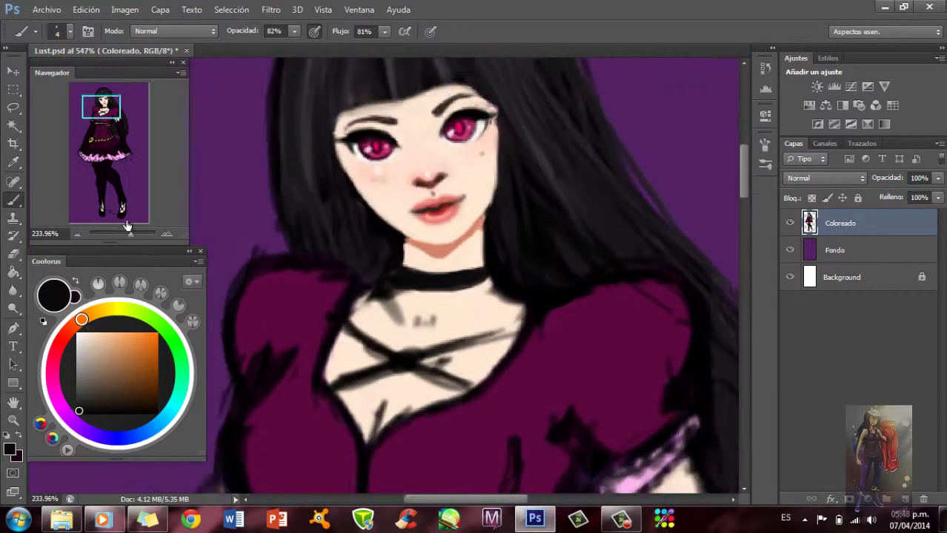
scroll(238, 243, "up", 2)
left_click(238, 243, "alt")
left_click_drag(398, 259, 495, 241)
left_click_drag(296, 222, 333, 256)
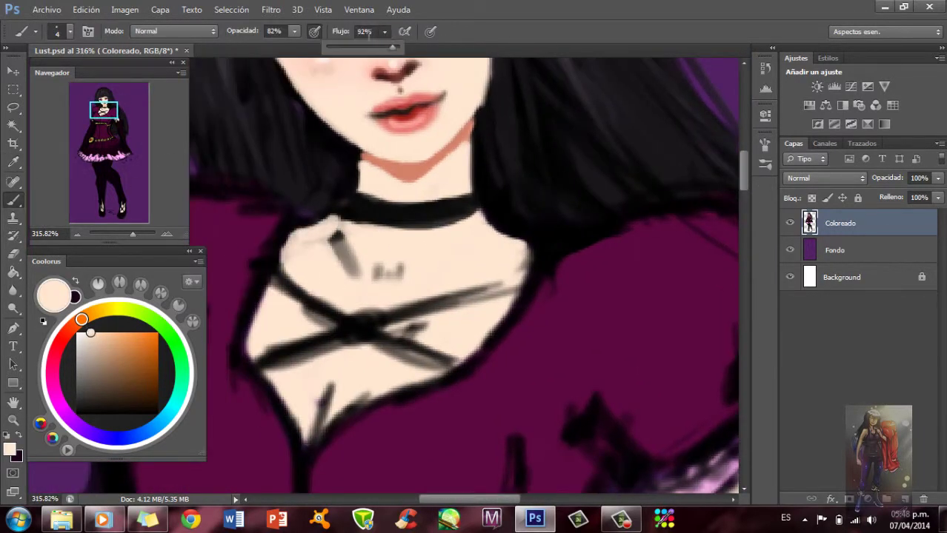
key("9")
key("1")
left_click_drag(323, 222, 359, 278)
- Enlarge the brush to 16 px and paint the chest in cream
right_click(351, 289)
left_click_drag(360, 315, 364, 315)
key("Return")
mouse_move(481, 279)
left_mouse_down()
mouse_move(327, 281)
mouse_move(311, 332)
left_mouse_up()
left_click_drag(103, 109, 102, 113)
- Shade along the left edge of the neck in salmon
scroll(344, 340, "down", 2)
left_click(71, 328)
left_click(106, 333)
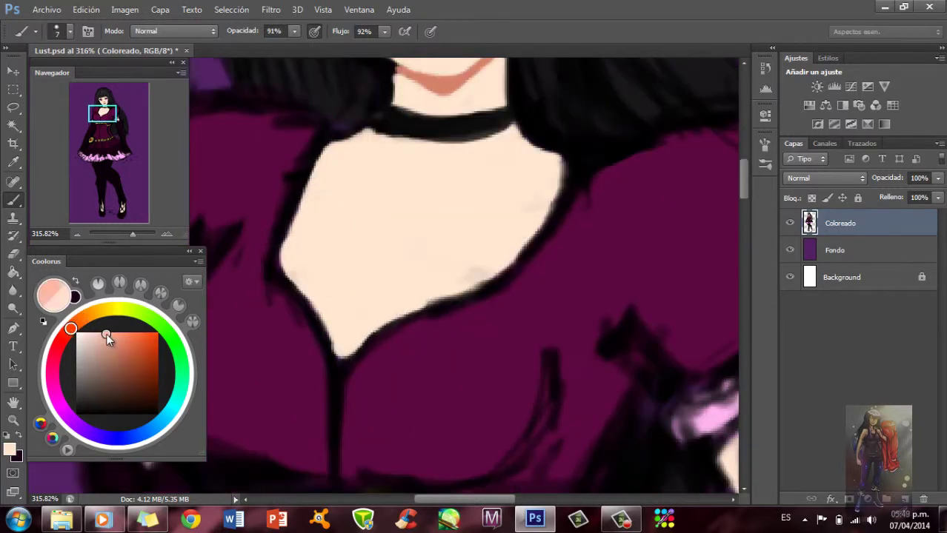
left_click_drag(362, 133, 289, 270)
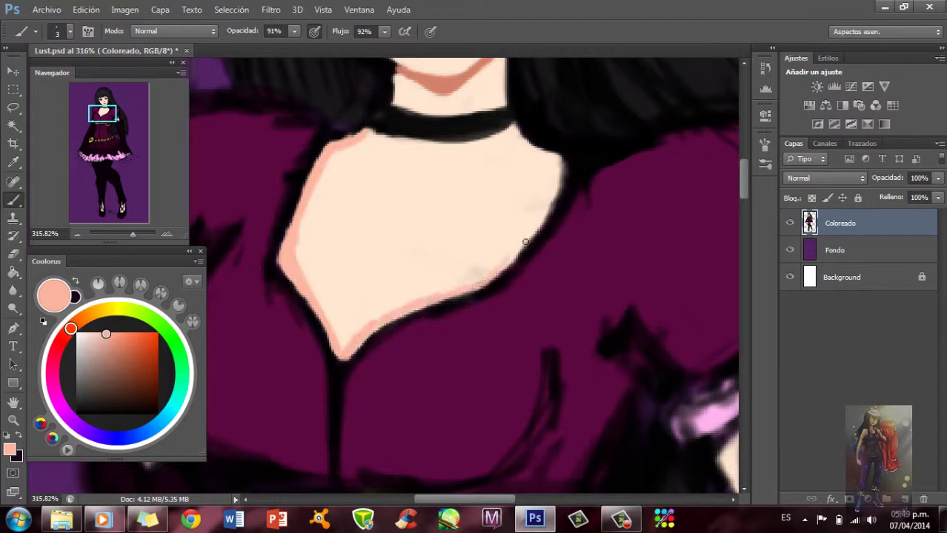
scroll(525, 242, "down", 1)
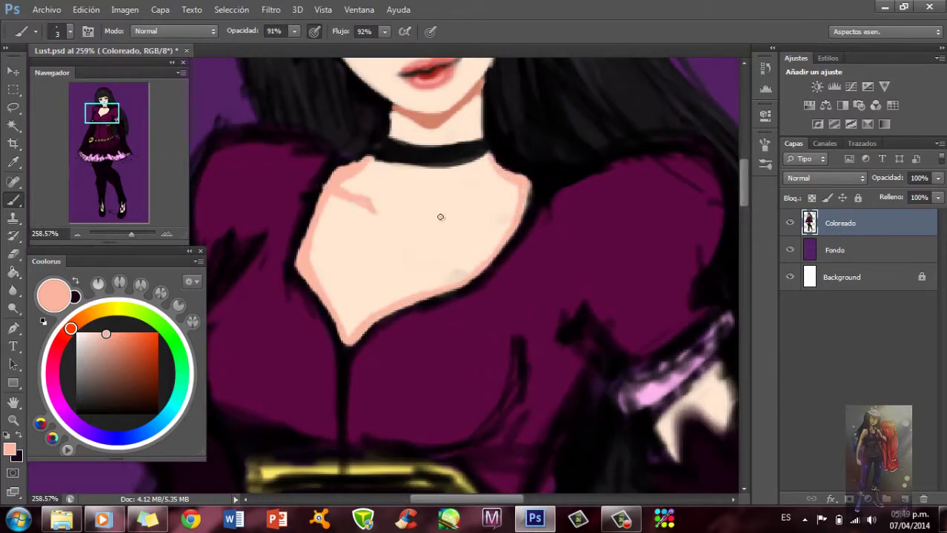
scroll(515, 279, "up", 1)
scroll(515, 279, "up", 1)
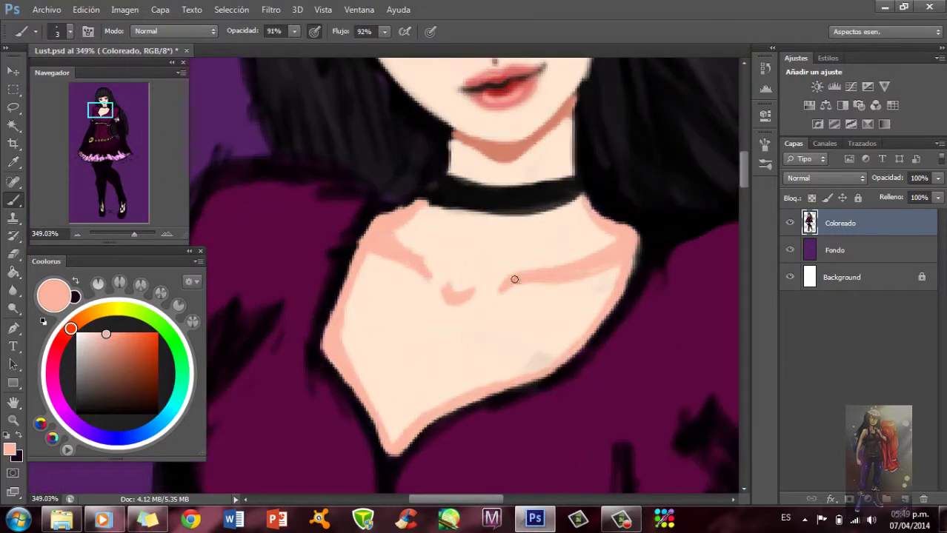
left_click_drag(399, 423, 378, 409)
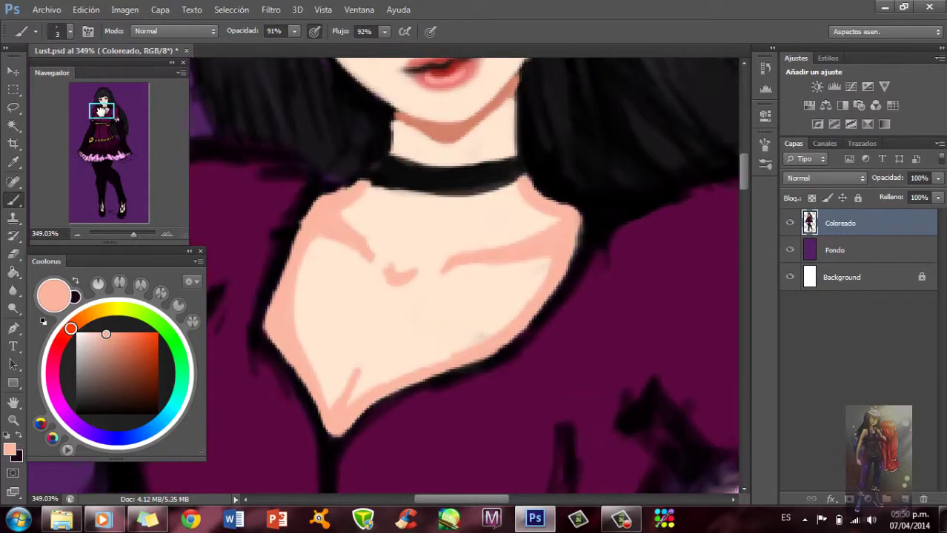
left_click_drag(379, 235, 351, 211)
mouse_move(128, 232)
left_mouse_down()
mouse_move(118, 232)
mouse_move(130, 232)
left_mouse_up()
- Smooth the chest skin with a 23 px brush, then sample a light peach at 79% opacity
right_click(391, 238)
left_click_drag(384, 31, 323, 46)
key("shift+7")
key("shift+7")
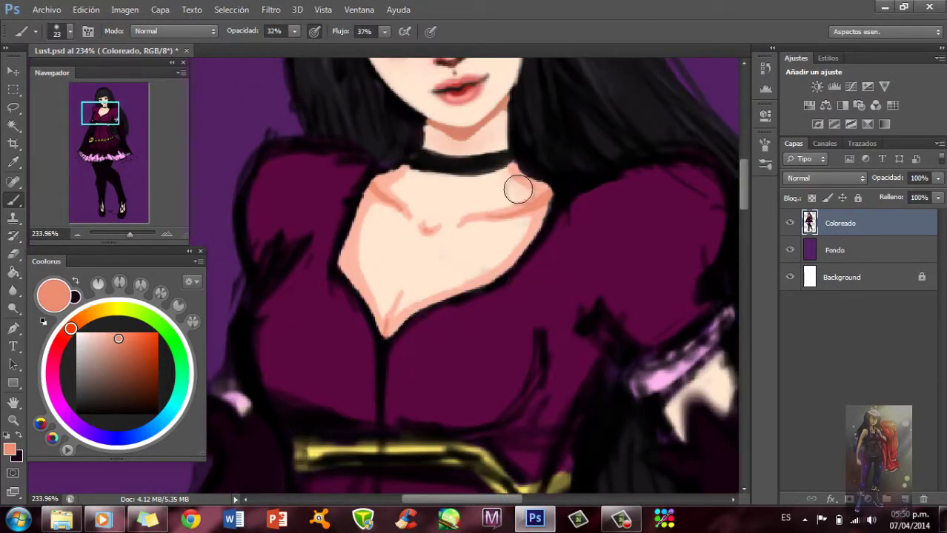
left_click_drag(370, 185, 385, 311)
left_click(501, 241, "alt")
key("7")
key("9")
- Paint red blush across the cheeks at 48% opacity and 29% flow
left_click_drag(100, 113, 100, 99)
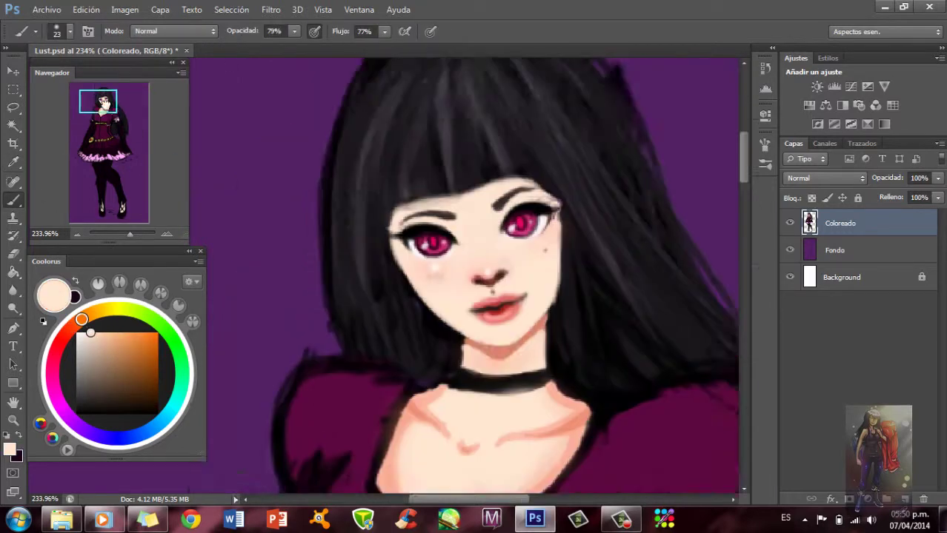
left_click_drag(130, 233, 134, 234)
left_click(64, 336)
left_click(132, 340)
key("4")
key("8")
key("shift+2")
key("shift+9")
left_click_drag(358, 172, 511, 148)
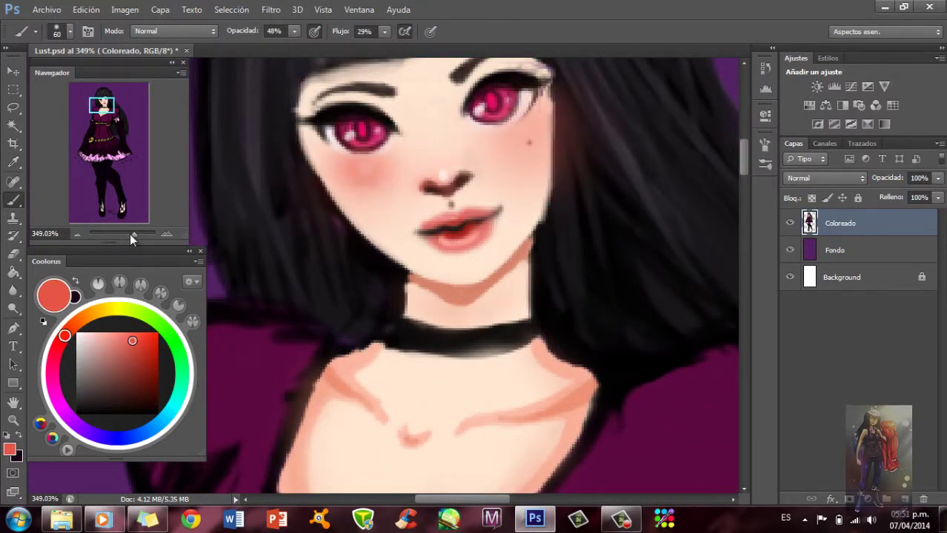
- Lighten the area around the nose in peach and pick white for an eye highlight
left_click(412, 169, "alt")
left_click_drag(412, 168, 422, 172)
right_click(422, 171)
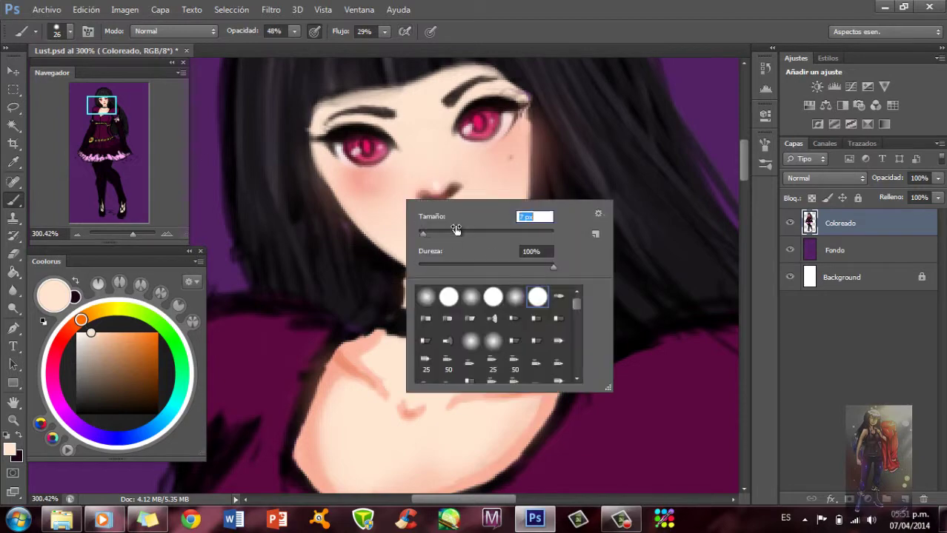
left_click(377, 175)
scroll(477, 153, "up", 2)
right_click(477, 153)
key("Return")
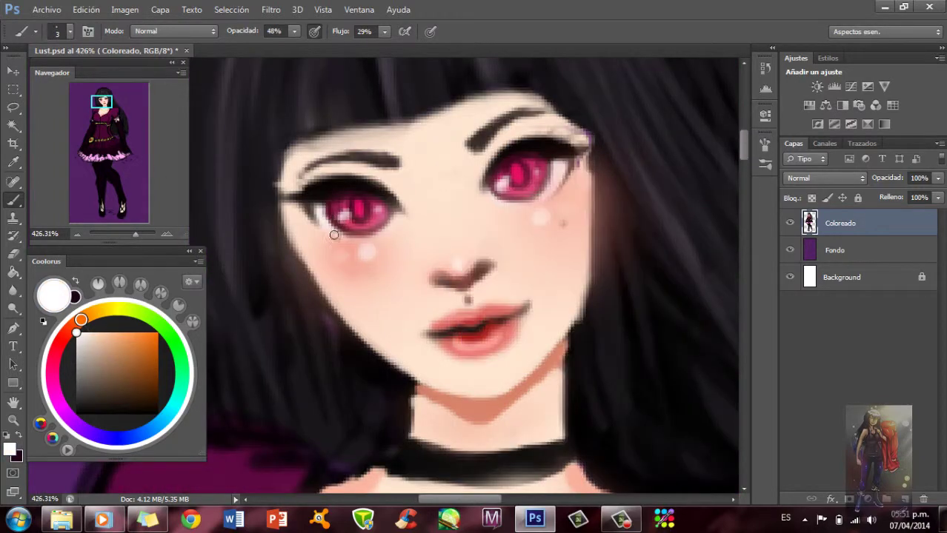
scroll(358, 253, "down", 5)
scroll(358, 253, "up", 3)
scroll(357, 254, "down", 3)
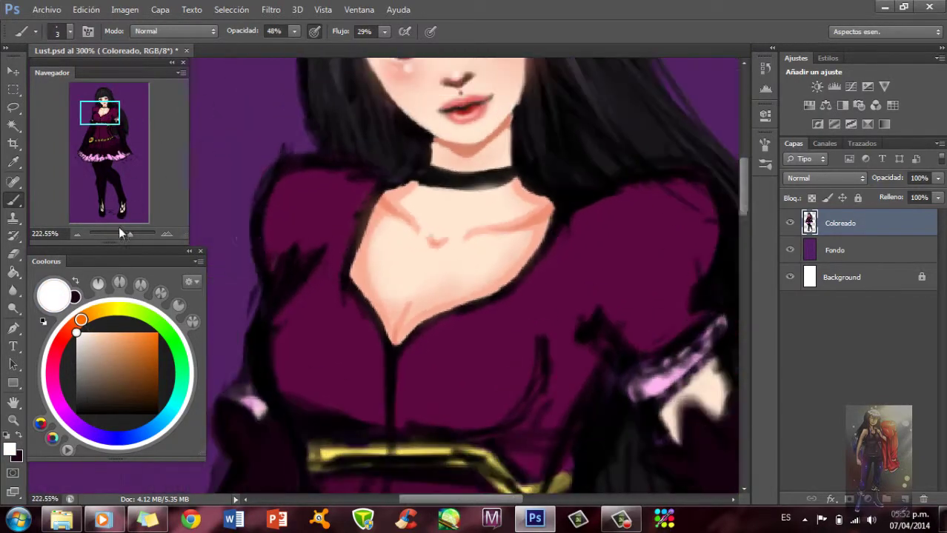
- Pick dark purple for the dress, select the Gravity 0 track, and return to the painting
left_click(320, 219, "alt")
right_click(320, 219)
scroll(488, 327, "down", 1)
left_click(60, 520)
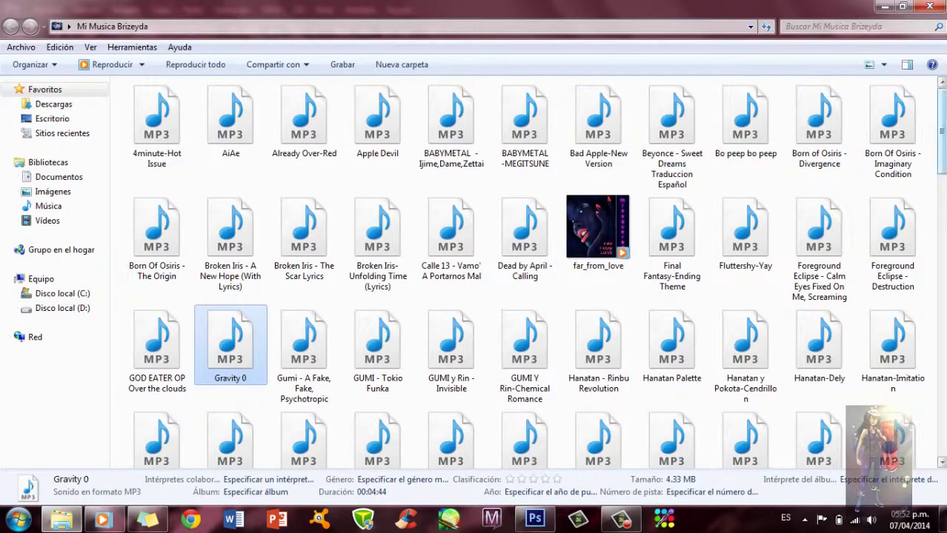
scroll(942, 211, "down", 3)
key("alt+Tab")
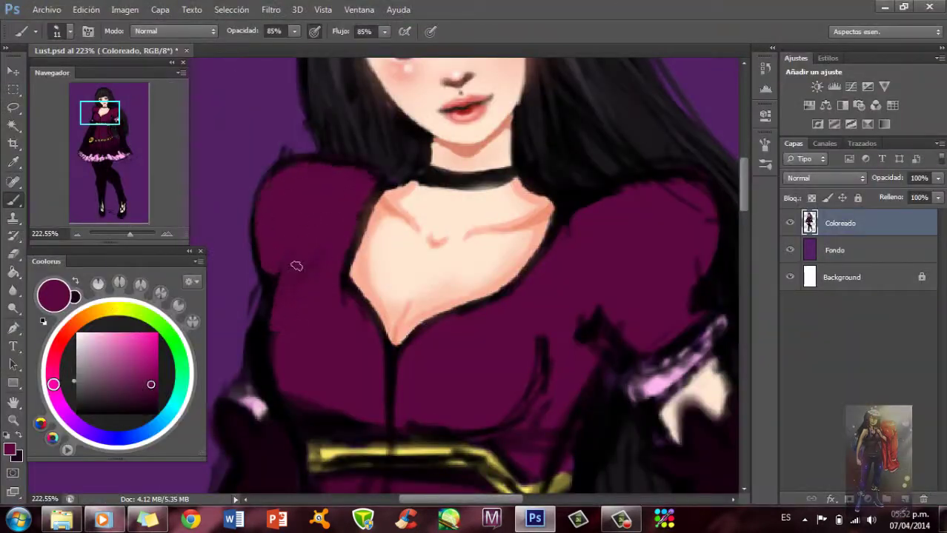
- Navigate over the dress bodice and make the brush smaller
scroll(656, 305, "right", 2)
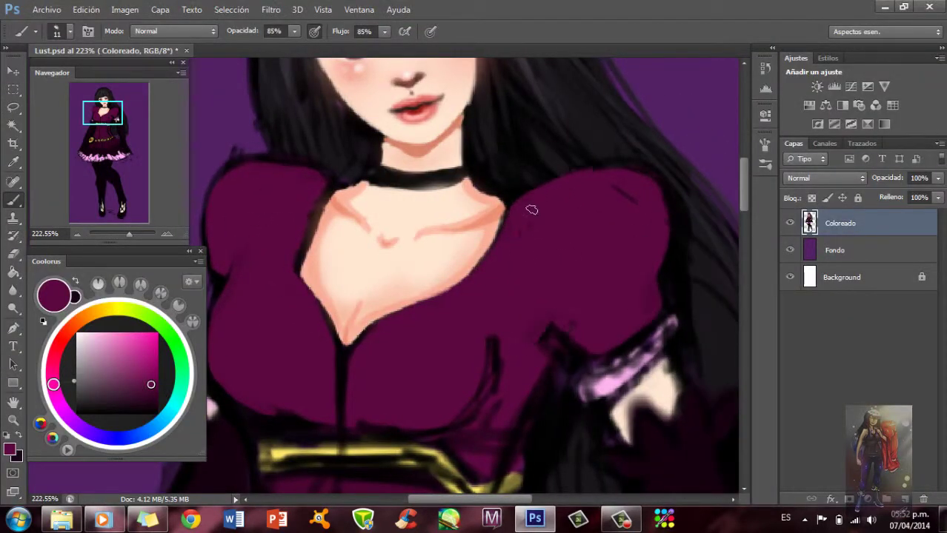
scroll(569, 350, "down", 1)
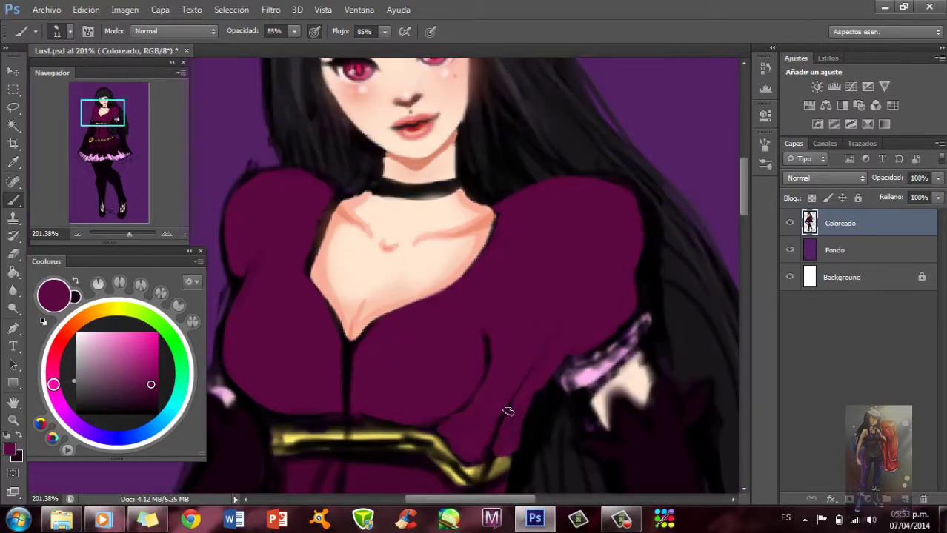
scroll(519, 243, "down", 3)
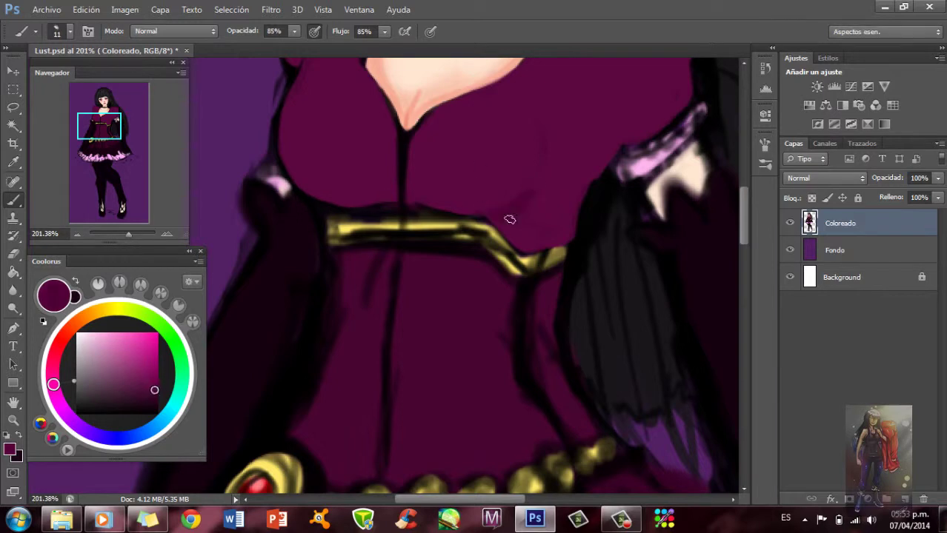
scroll(281, 180, "up", 2)
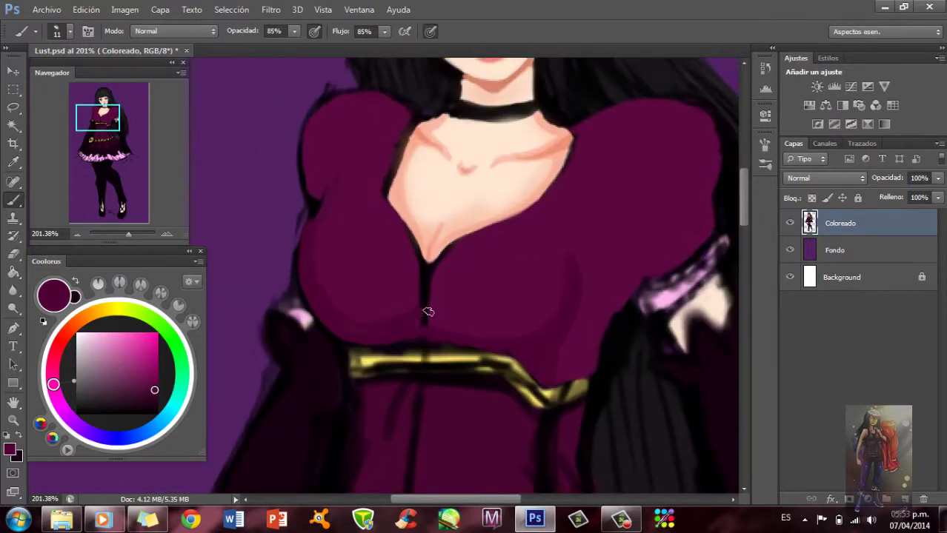
right_click(433, 285)
key("Return")
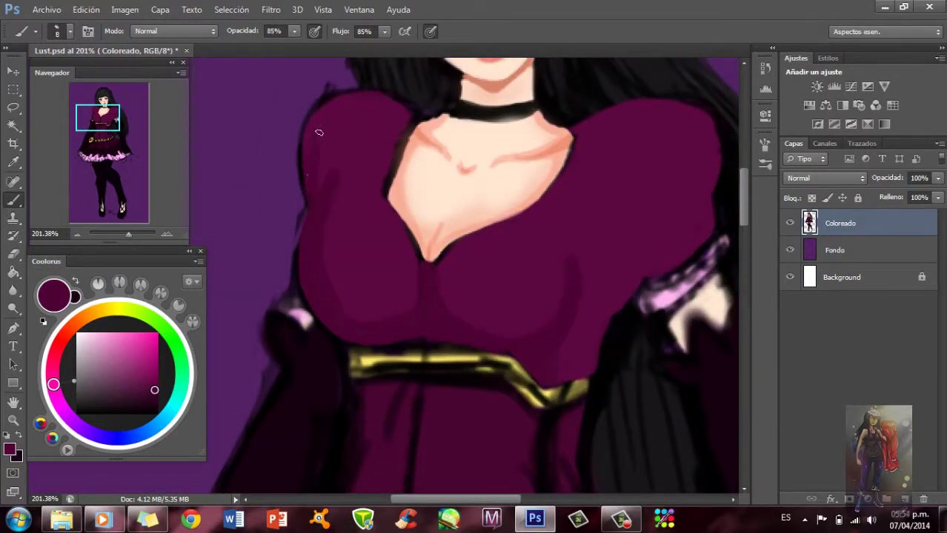
- Sample a dress colour from the painting and set the brush to 5 px
scroll(421, 369, "right", 2)
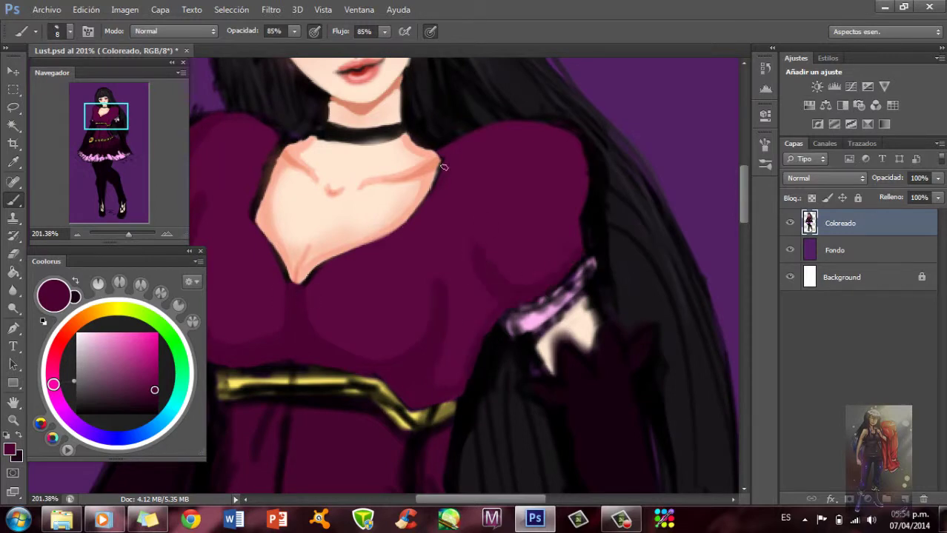
scroll(332, 159, "up", 1)
scroll(331, 160, "left", 2)
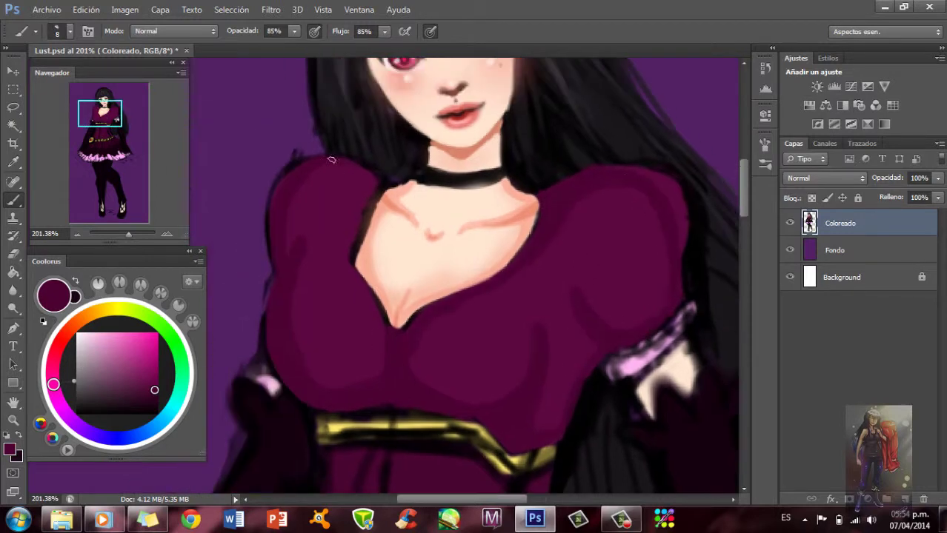
left_click(297, 206, "alt")
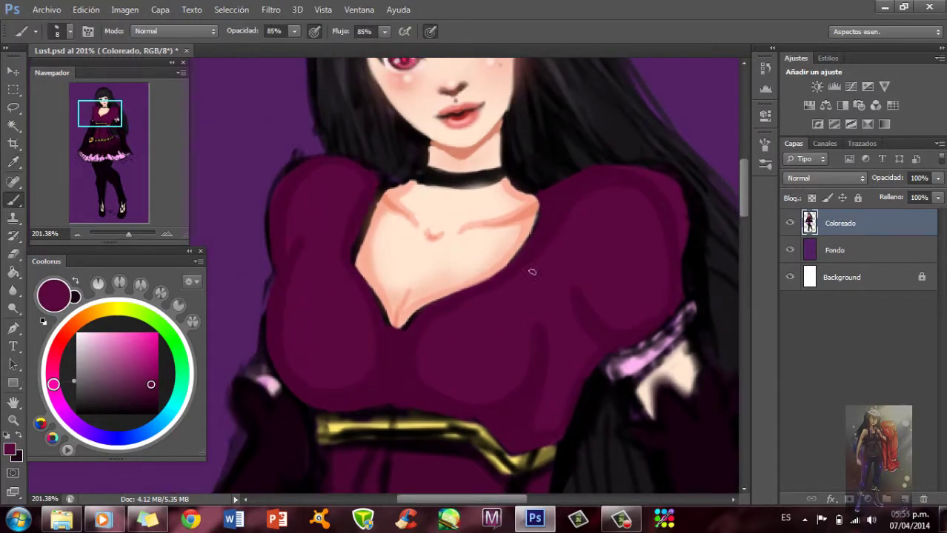
scroll(434, 385, "down", 2)
scroll(354, 236, "up", 1)
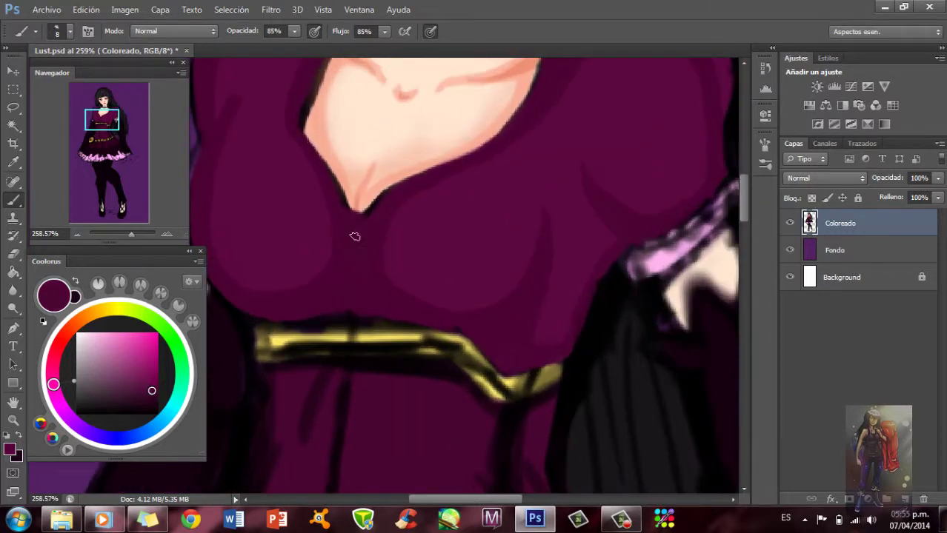
right_click(376, 317)
type("5")
key("Return")
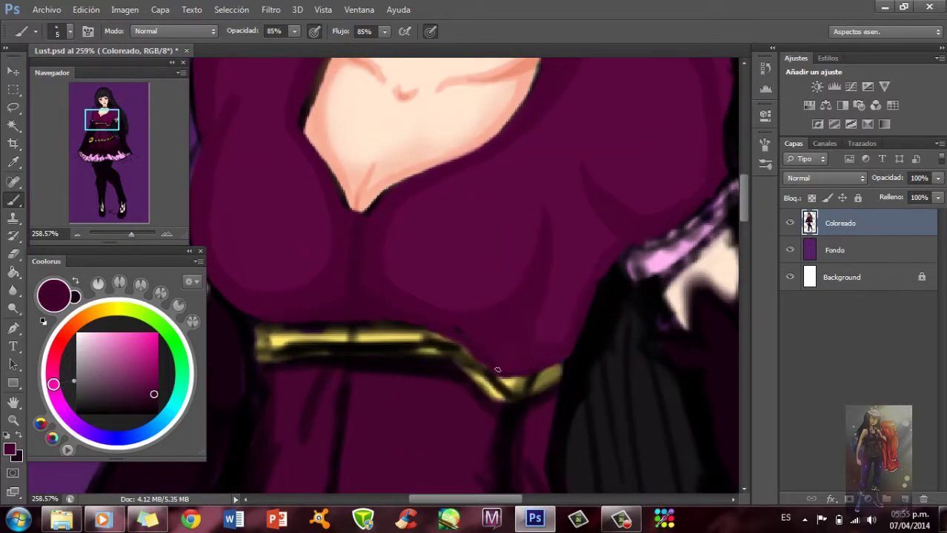
- Navigate around the bodice and dismiss the brush settings
scroll(276, 251, "up", 2)
scroll(391, 232, "down", 2)
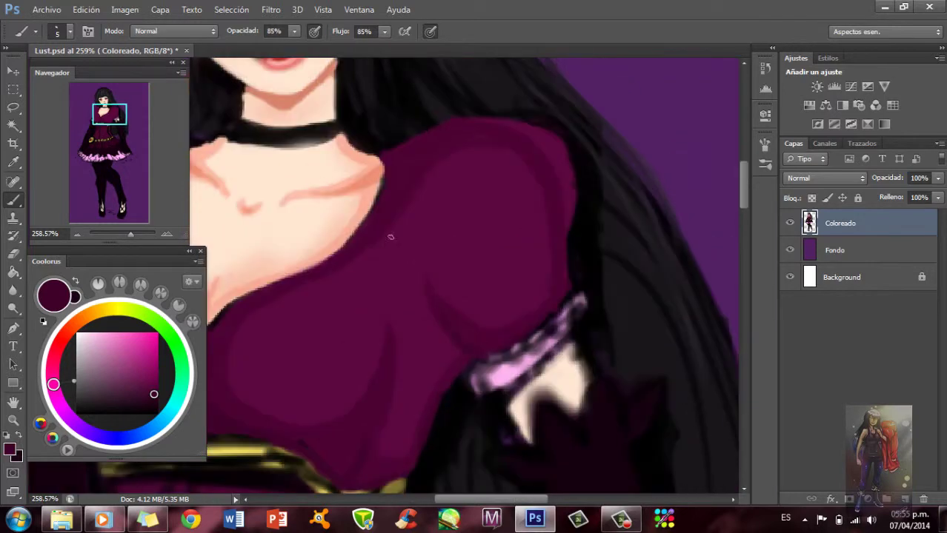
scroll(390, 232, "down", 3)
scroll(296, 222, "up", 3)
scroll(331, 211, "down", 2)
right_click(331, 211)
left_click(331, 211)
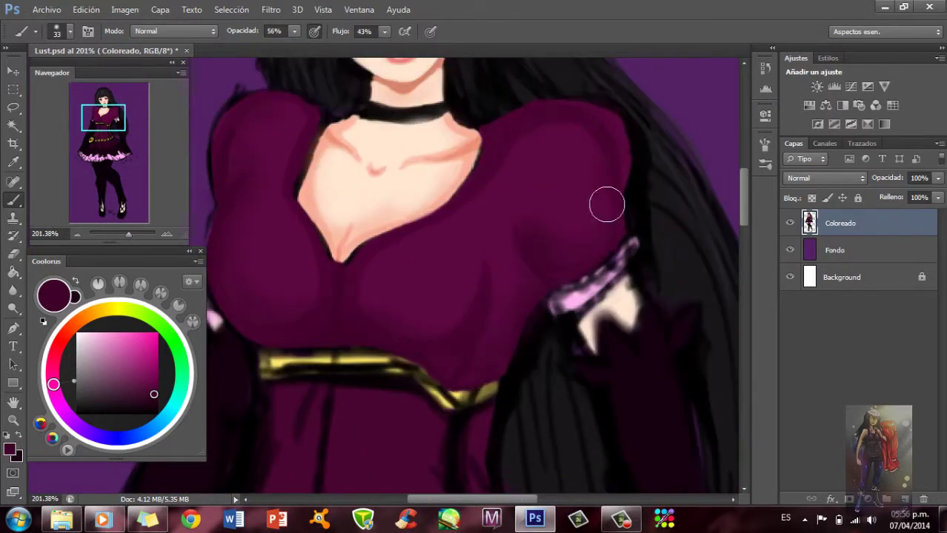
- Pick a brighter magenta at 27% opacity and 25% flow with a tiny 4 px brush
left_click(151, 372)
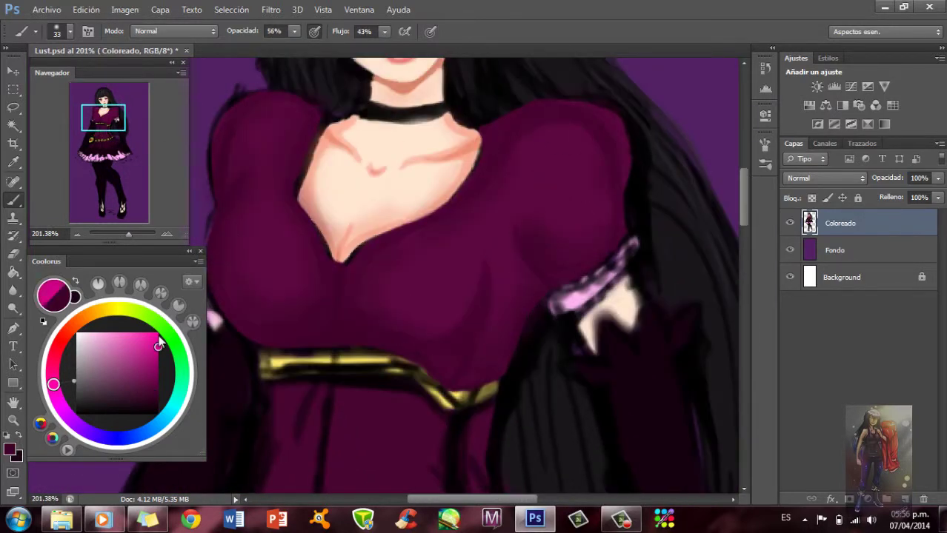
key("2")
key("7")
key("shift+2")
key("shift+5")
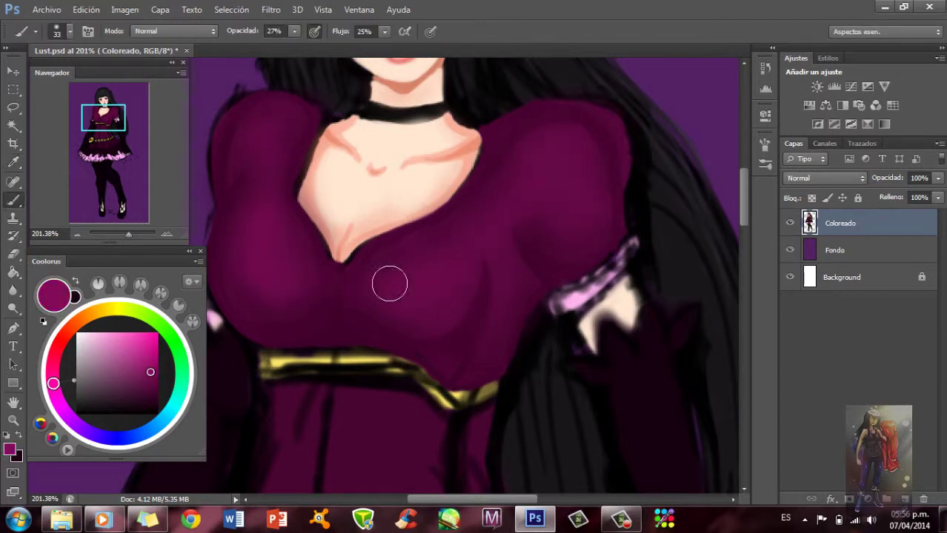
key("bracketleft")
key("bracketleft")
key("bracketleft")
right_click(368, 157)
left_click(315, 138)
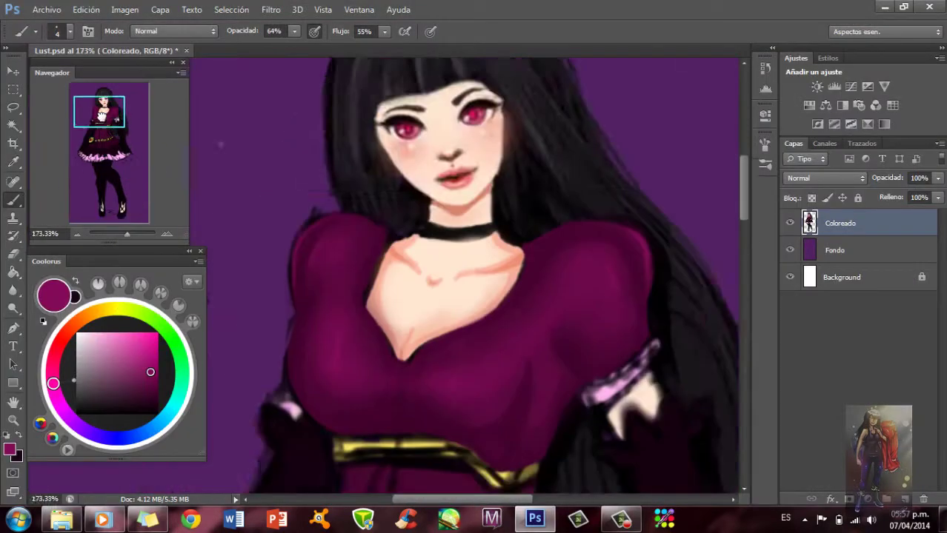
- Raise the brush to 87% opacity and 84% flow
right_click(373, 246)
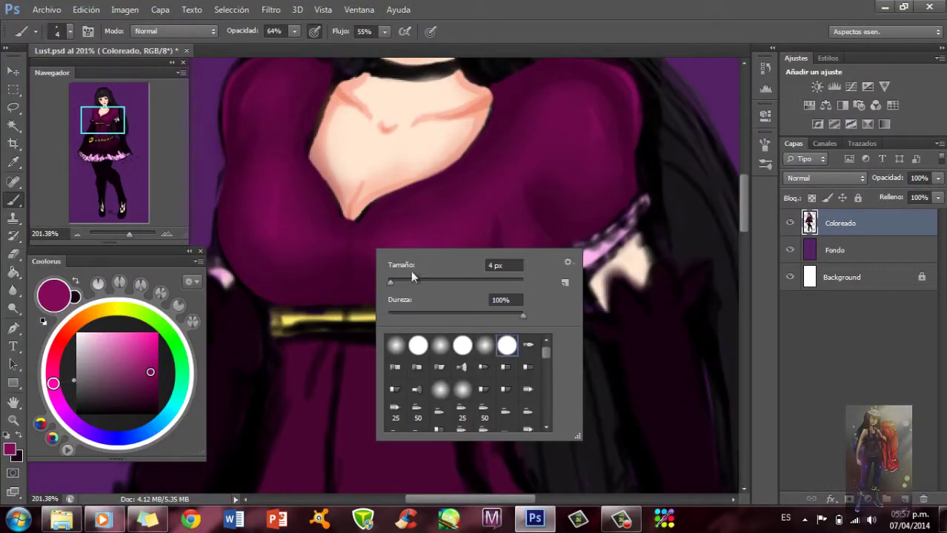
key("Escape")
key("8")
key("7")
key("shift+8")
key("shift+4")
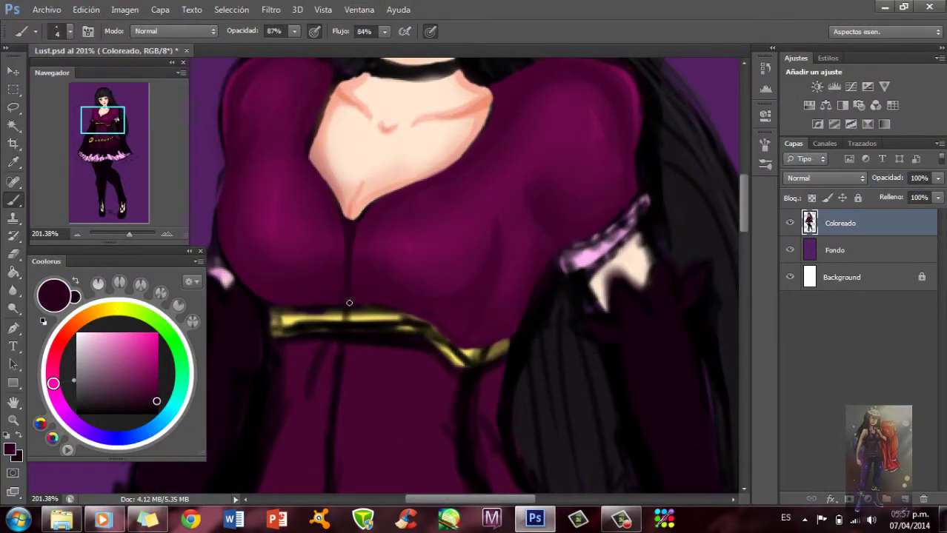
- Paint two dark crossing straps across the chest below the choker
scroll(372, 166, "up", 2)
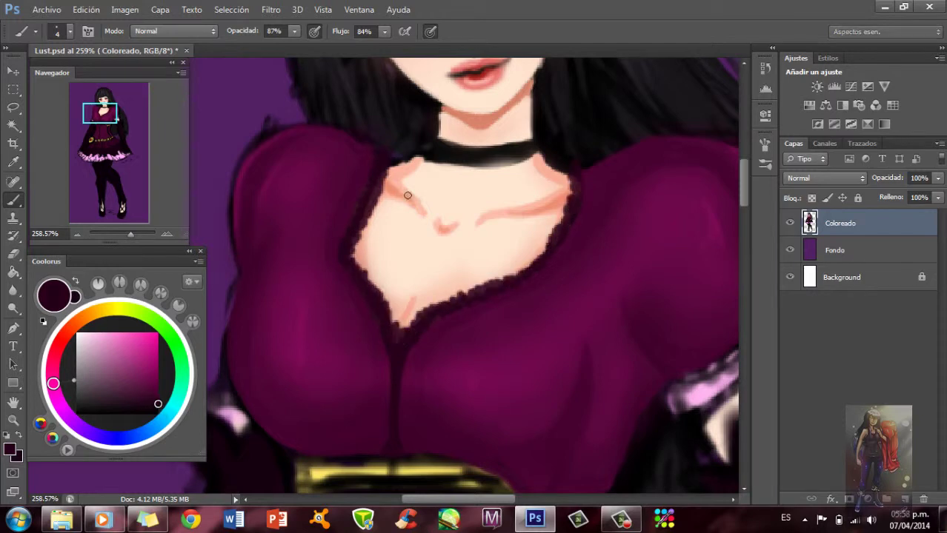
left_click_drag(407, 195, 489, 285)
left_click_drag(566, 198, 361, 276)
scroll(523, 480, "down", 2)
scroll(523, 480, "down", 2)
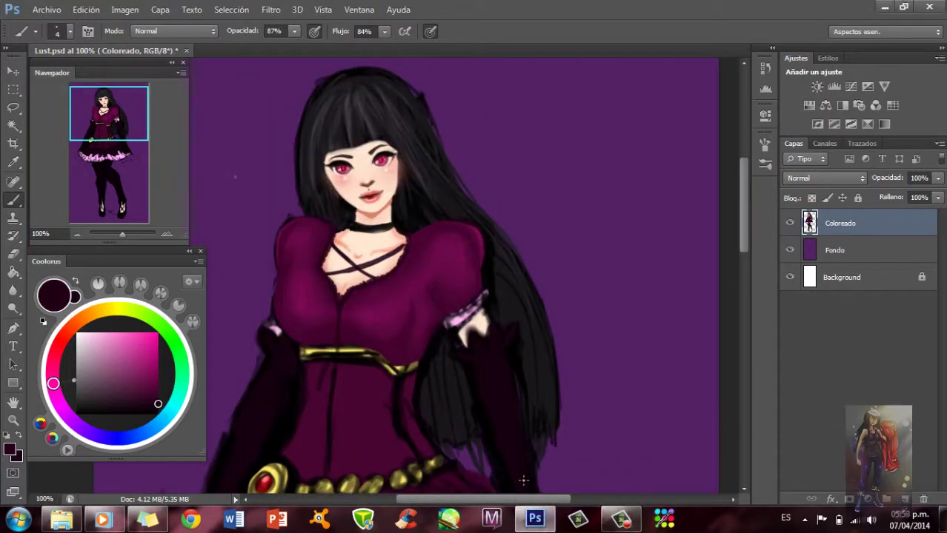
left_click_drag(122, 233, 124, 233)
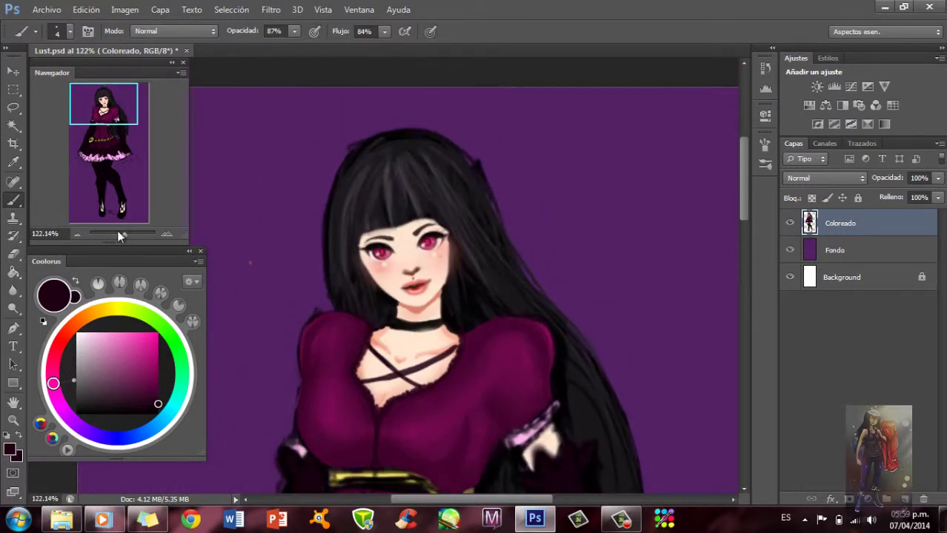
scroll(370, 296, "down", 2)
scroll(370, 296, "up", 2)
scroll(369, 273, "up", 2)
- Sample the belt's yellow and paint the waist belt as a flat yellow band
key("i")
left_click(369, 273)
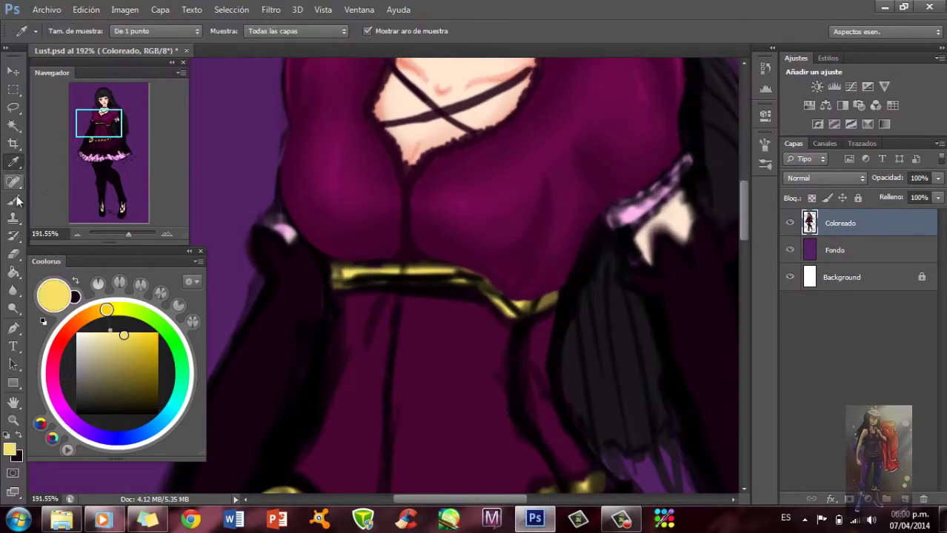
left_click(12, 200)
right_click(348, 280)
left_click_drag(329, 274, 448, 271)
left_click_drag(363, 280, 470, 282)
left_click(295, 31)
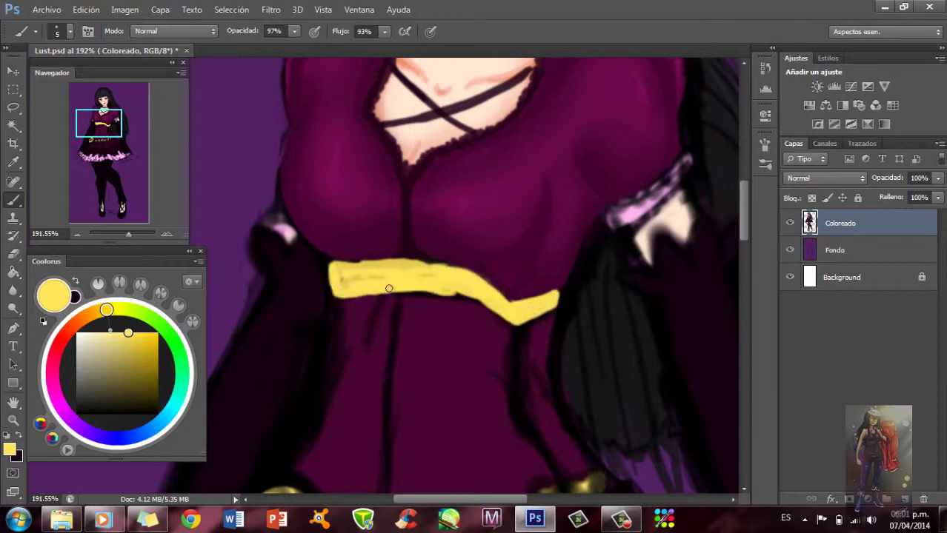
- Add 3 px deeper-gold edge strokes along the yellow belt
left_click(360, 259, "alt")
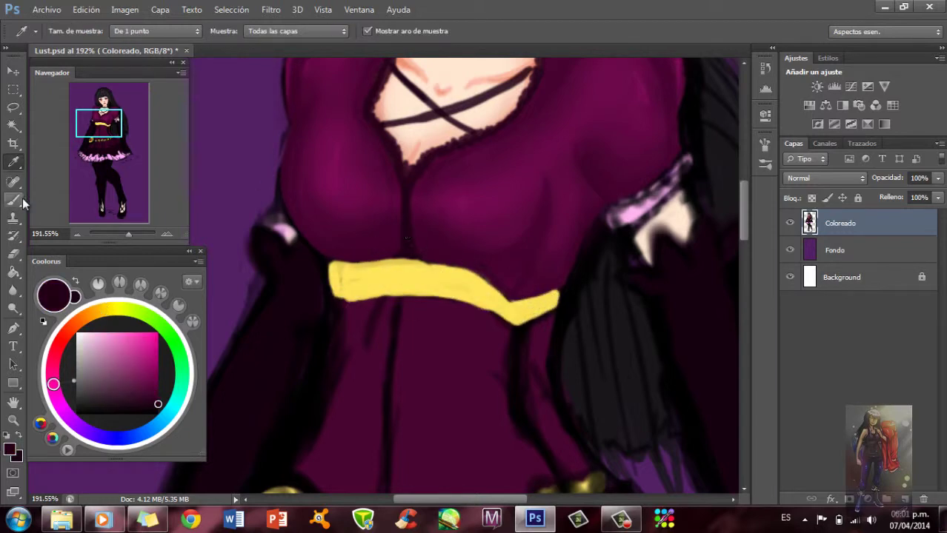
scroll(408, 257, "up", 1)
left_click(404, 282, "alt")
left_click(95, 318)
right_click(363, 281)
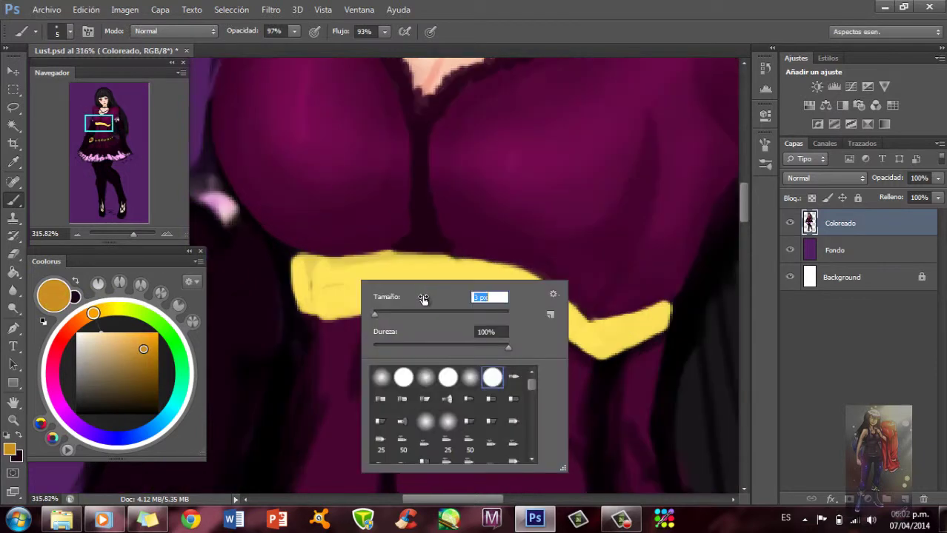
left_click_drag(423, 300, 414, 300)
left_click_drag(296, 280, 474, 282)
mouse_move(404, 274)
left_mouse_down()
mouse_move(585, 334)
mouse_move(667, 341)
left_mouse_up()
- Touch up the dress near the belt in dark purple, then resample a gold tone
left_click(104, 145)
scroll(400, 222, "up", 1)
left_click(400, 222, "alt")
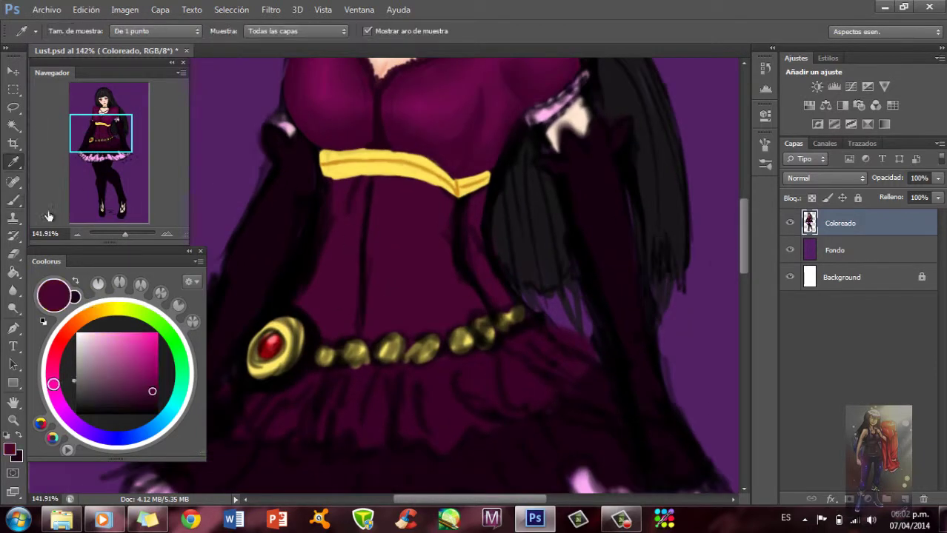
right_click(409, 228)
left_click_drag(445, 249, 456, 248)
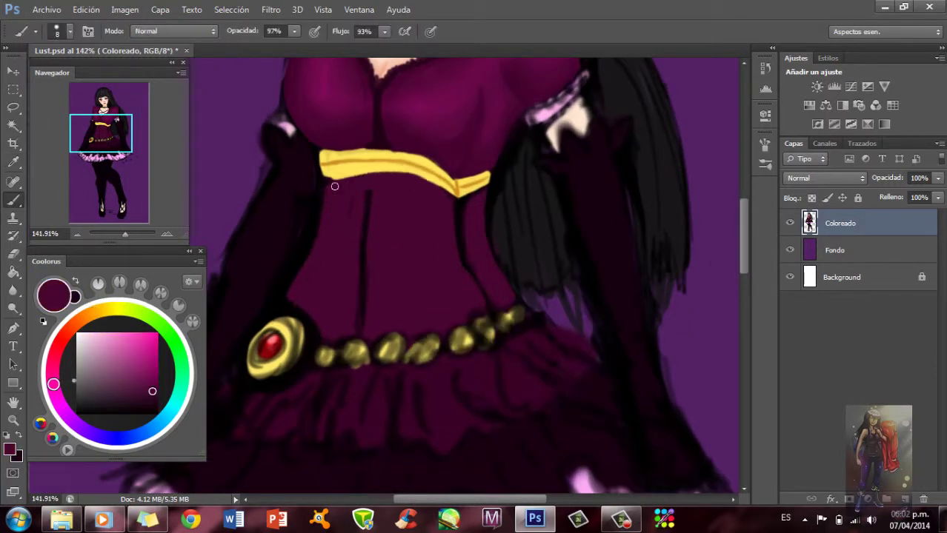
scroll(356, 328, "up", 5)
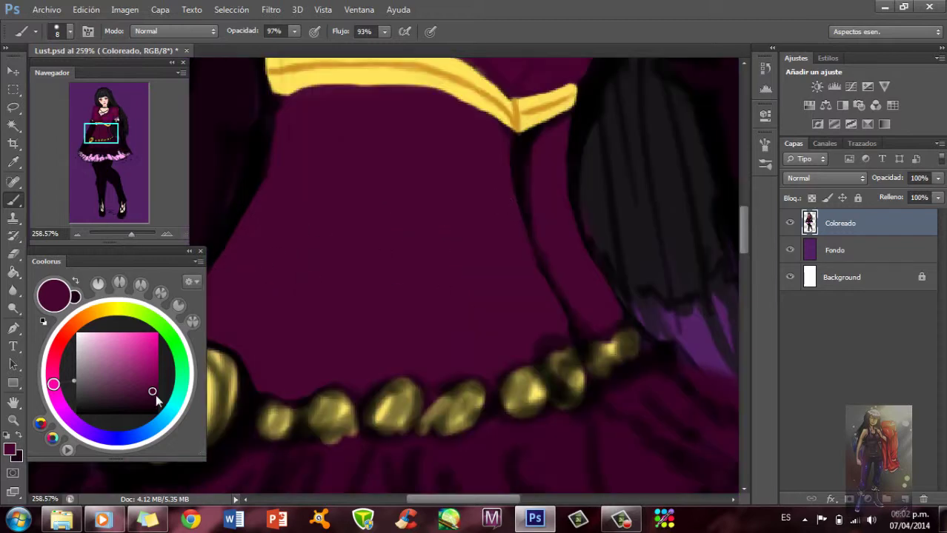
left_click(529, 112, "alt")
right_click(529, 113)
- Paint dark purple shading on the skirt below the belt
left_click(398, 134, "alt")
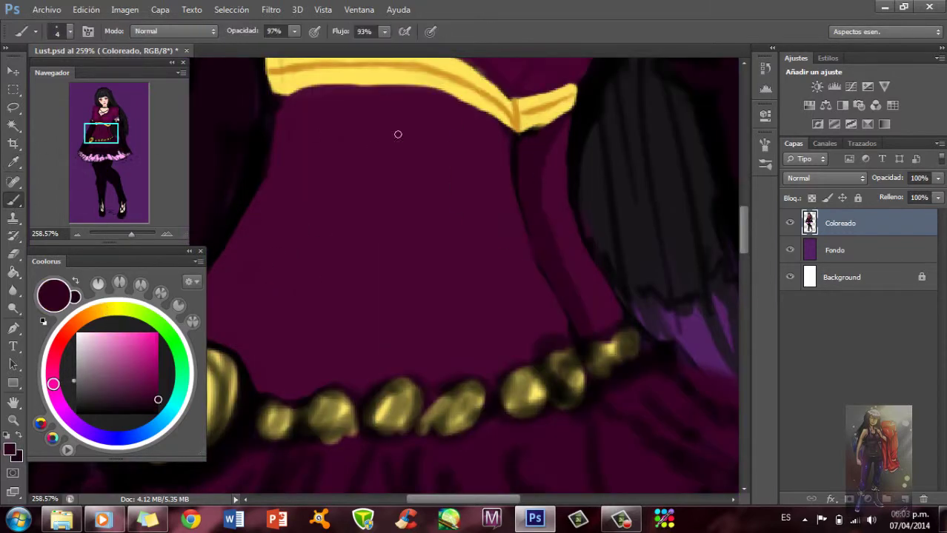
left_click_drag(398, 133, 427, 161)
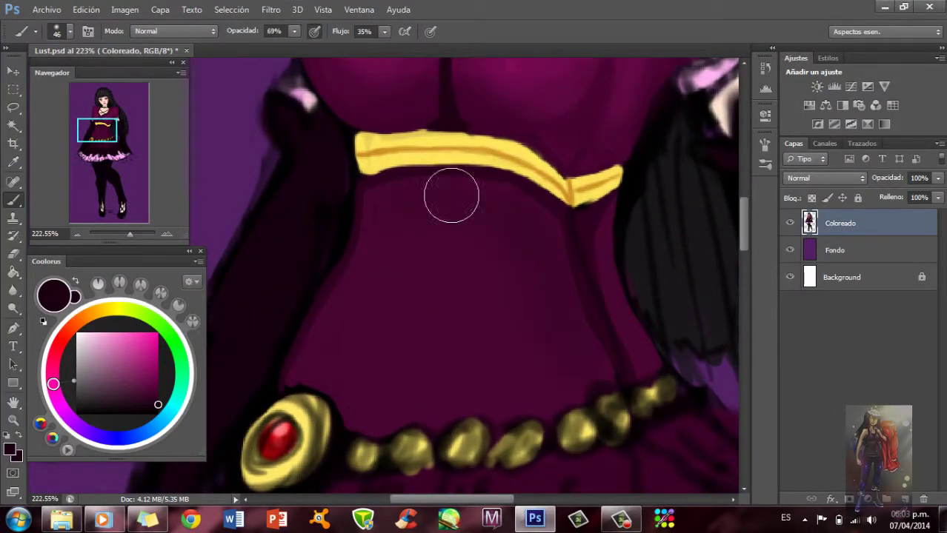
right_click(350, 304)
scroll(339, 303, "down", 5)
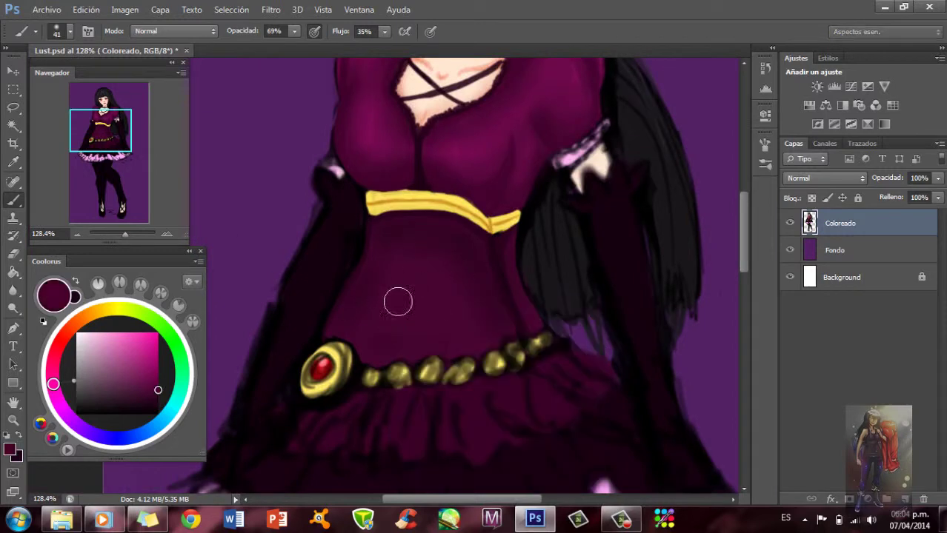
- With a small brush, paint bright yellow highlights on the gold brooch
right_click(412, 270)
scroll(318, 356, "up", 3)
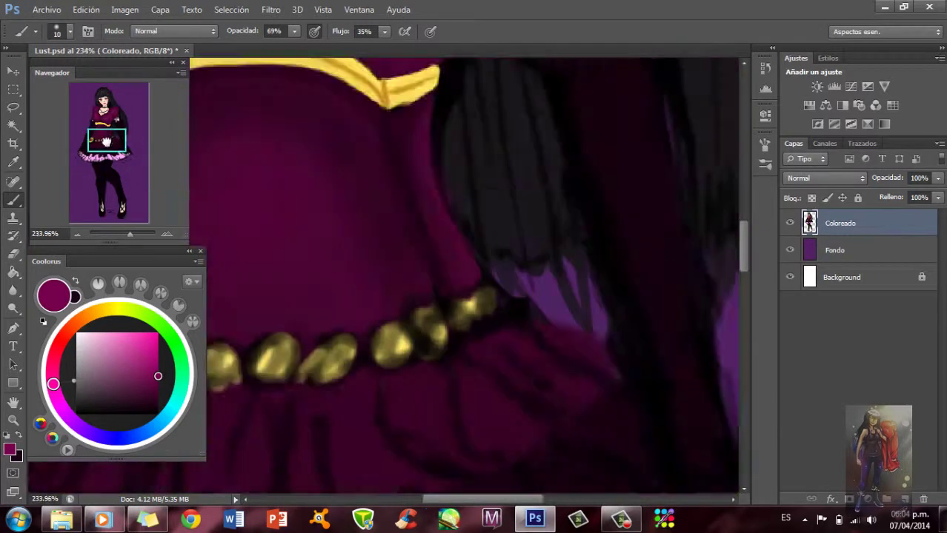
left_click(296, 326, "alt")
right_click(328, 271)
left_click(294, 31)
left_click_drag(348, 274, 255, 371)
- Paint yellow over the brooch ring around the red gem
left_click_drag(311, 296, 248, 374)
key("i")
left_click(281, 333)
key("b")
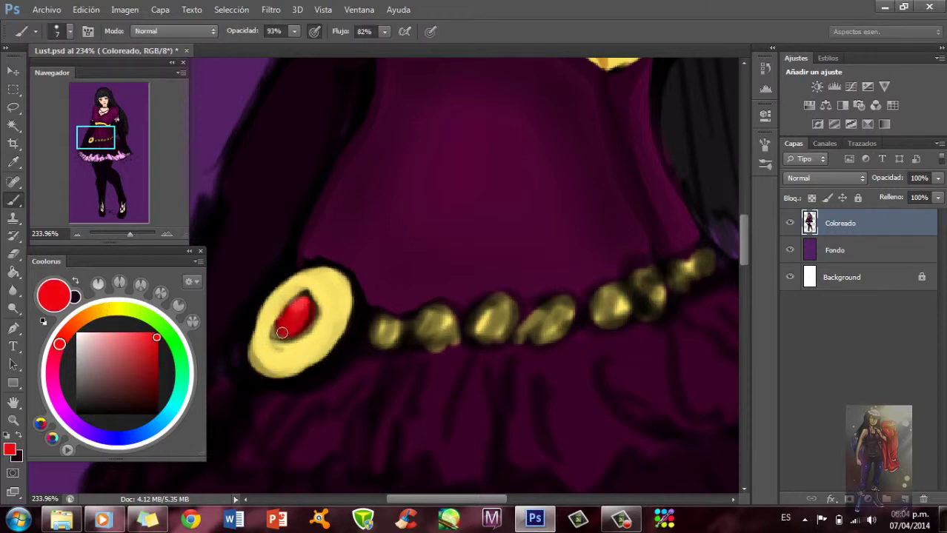
scroll(310, 304, "down", 3)
scroll(311, 296, "up", 5)
left_click(550, 238, "alt")
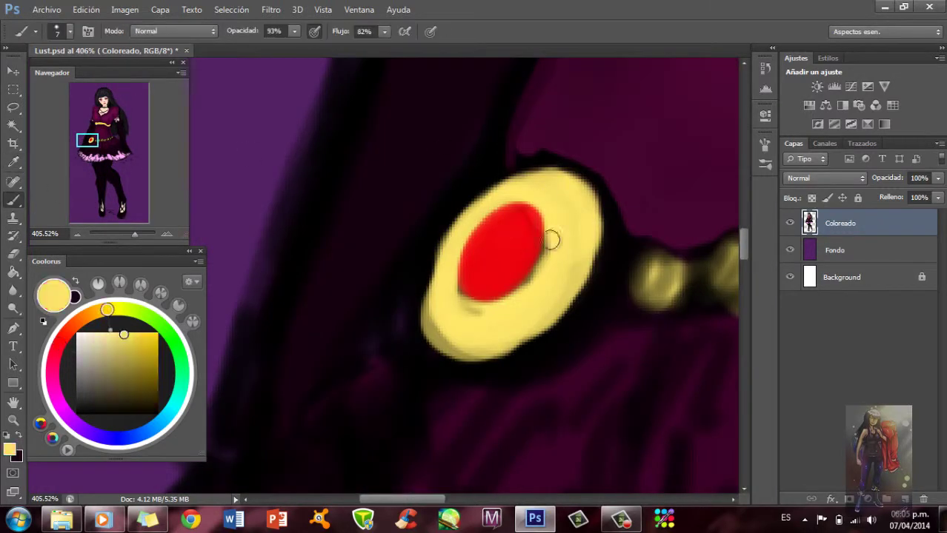
mouse_move(548, 237)
left_mouse_down()
mouse_move(532, 192)
mouse_move(438, 320)
mouse_move(566, 283)
mouse_move(568, 298)
mouse_move(519, 177)
left_mouse_up()
- Shade the ring's inner left edge with orange and darker orange using smaller brushes
key("[")
key("[")
key("[")
left_click(481, 222, "alt")
left_click_drag(463, 267, 508, 208)
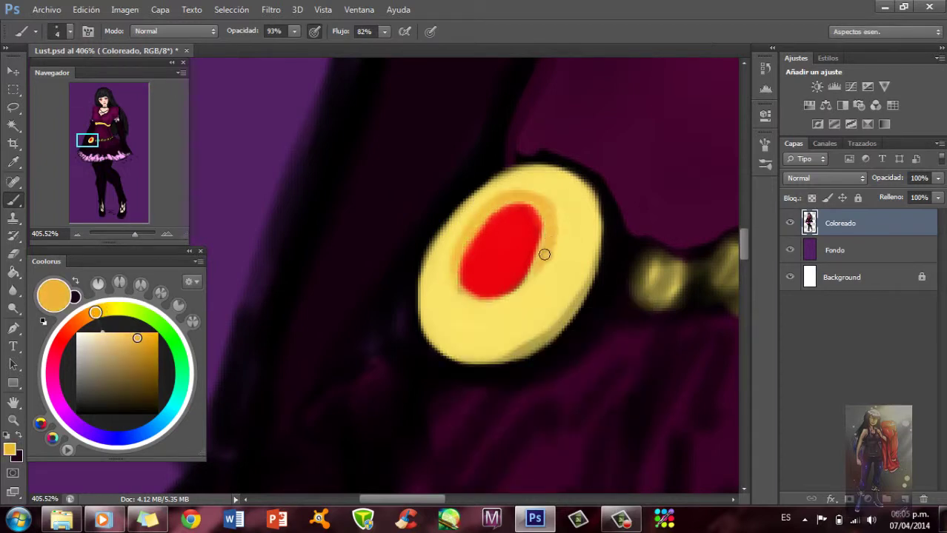
left_click_drag(459, 254, 459, 329)
key("[")
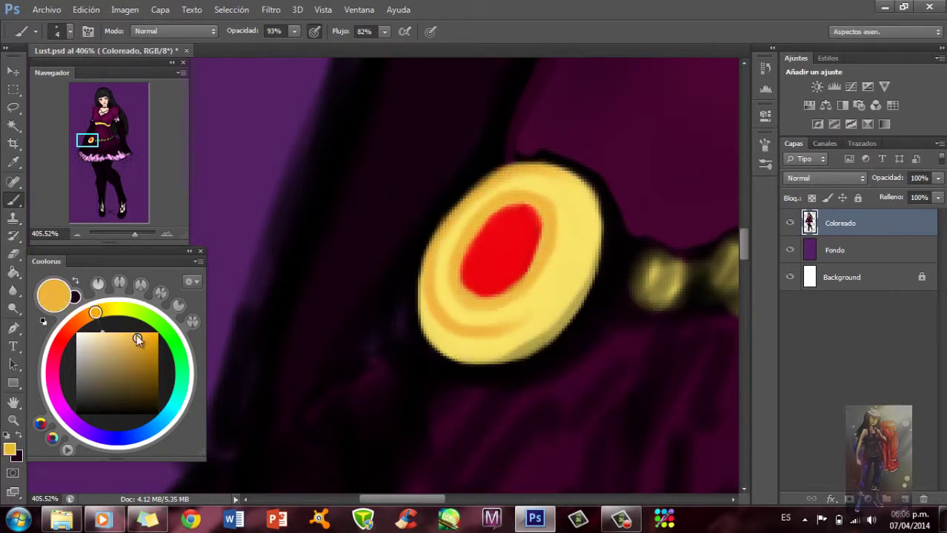
left_click(474, 222, "alt")
left_click_drag(465, 227, 459, 271)
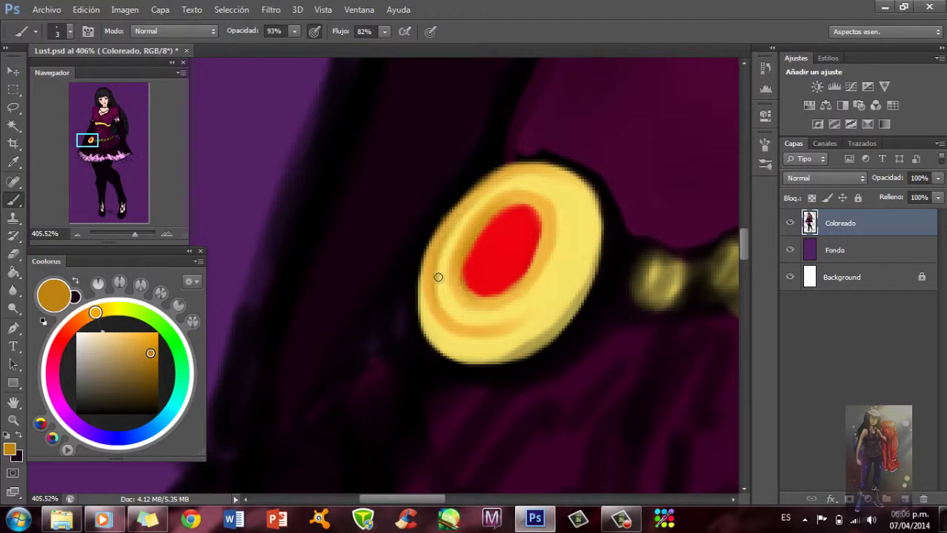
- Sample the ring's pale yellow and pick a red for the gem
scroll(502, 294, "down", 3)
scroll(304, 312, "up", 3)
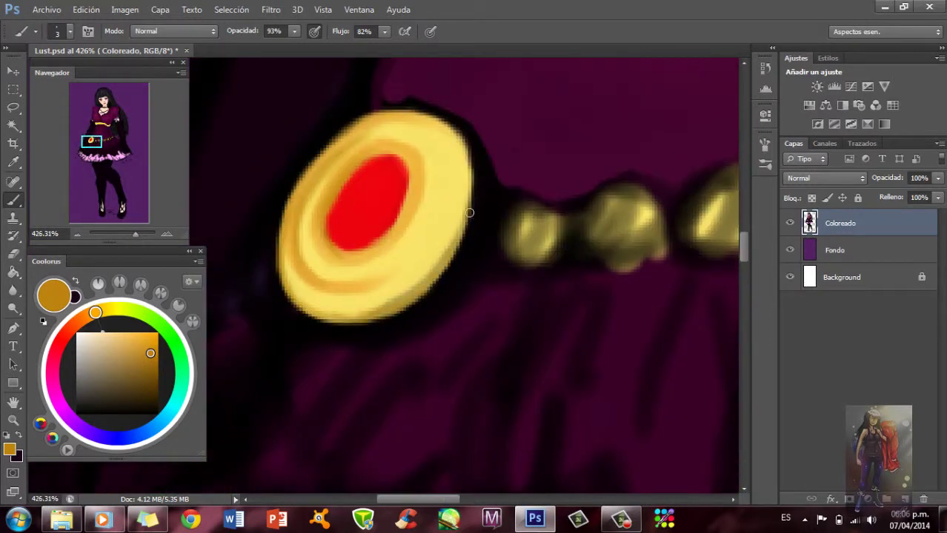
left_click(365, 141, "alt")
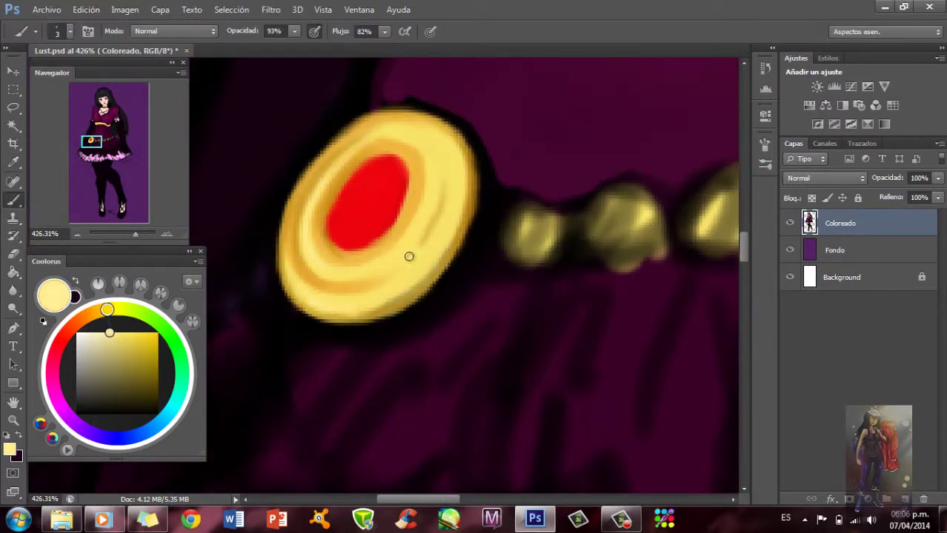
left_click(378, 195, "alt")
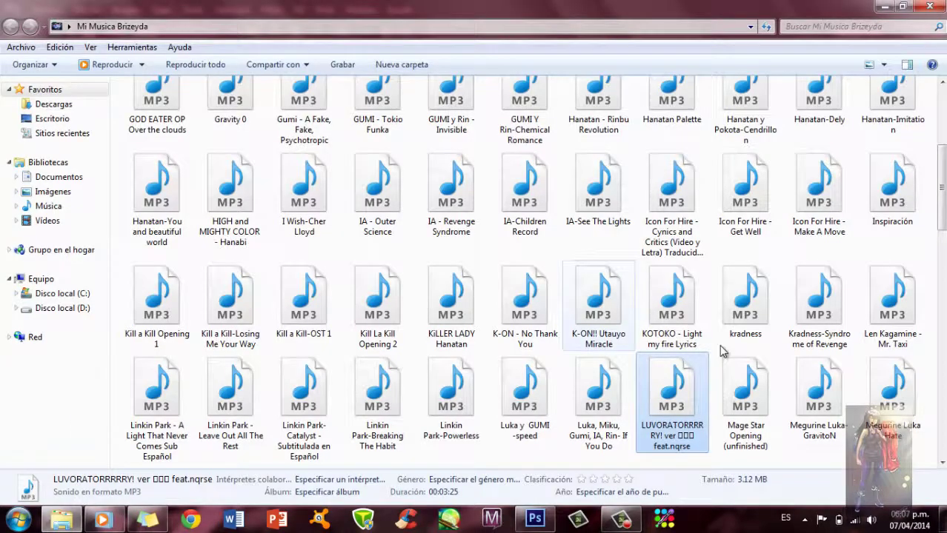
scroll(724, 293, "down", 5)
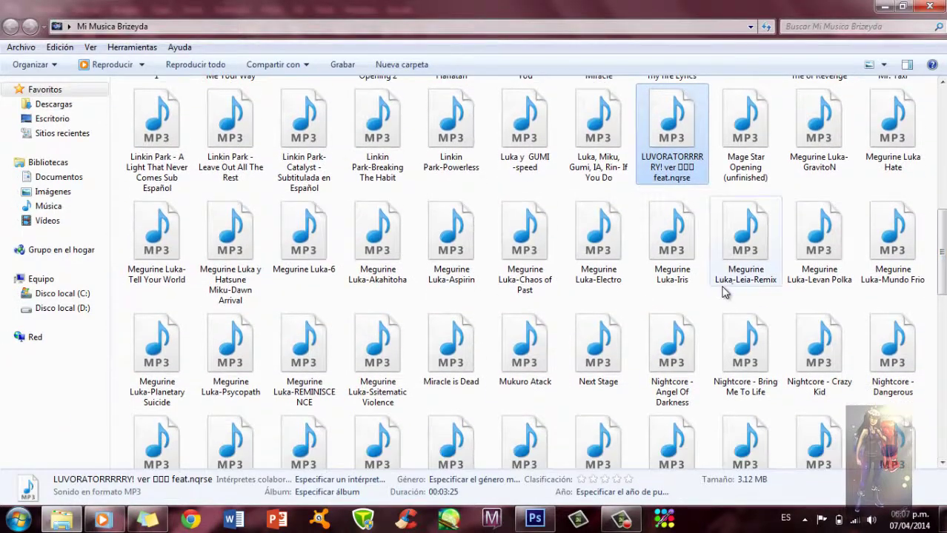
scroll(725, 292, "down", 3)
left_click(156, 296)
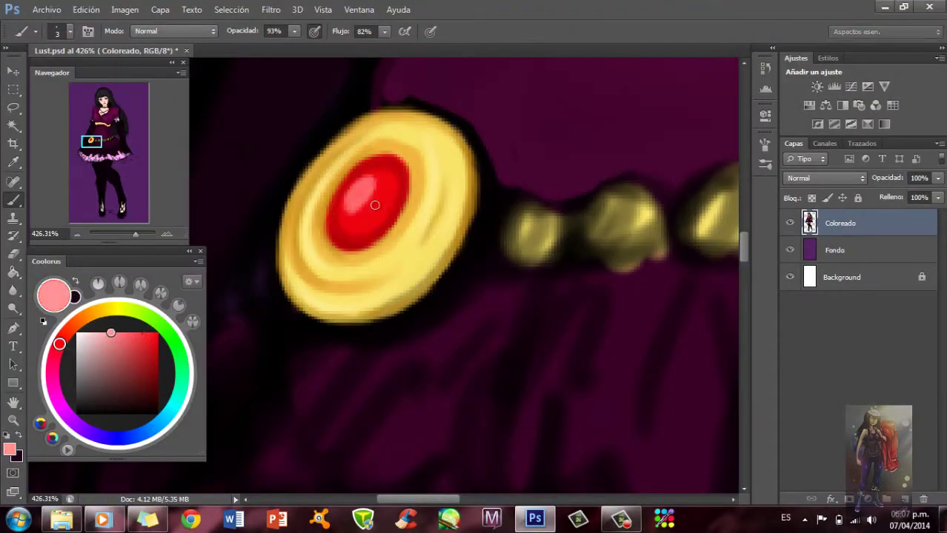
- Paint pale yellow beads along the belt beside the gem
left_click_drag(136, 234, 124, 237)
left_click(391, 302, "alt")
mouse_move(486, 279)
left_mouse_down()
mouse_move(487, 264)
mouse_move(567, 270)
mouse_move(571, 256)
mouse_move(440, 255)
left_mouse_up()
left_click_drag(504, 274, 534, 249)
mouse_move(593, 281)
left_mouse_down()
mouse_move(613, 239)
mouse_move(494, 224)
left_mouse_up()
left_click_drag(563, 244, 629, 219)
left_click_drag(511, 274, 548, 237)
mouse_move(548, 244)
left_mouse_down()
mouse_move(481, 192)
mouse_move(534, 163)
left_mouse_up()
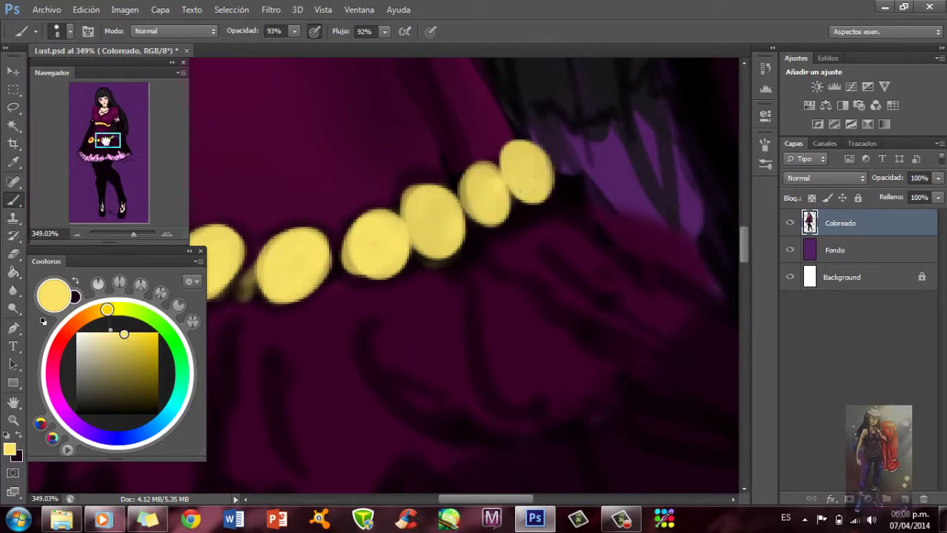
left_click_drag(133, 234, 130, 234)
- Set the brush size to 4 and sample a bead's pale yellow
right_click(592, 205)
type("4")
key("Return")
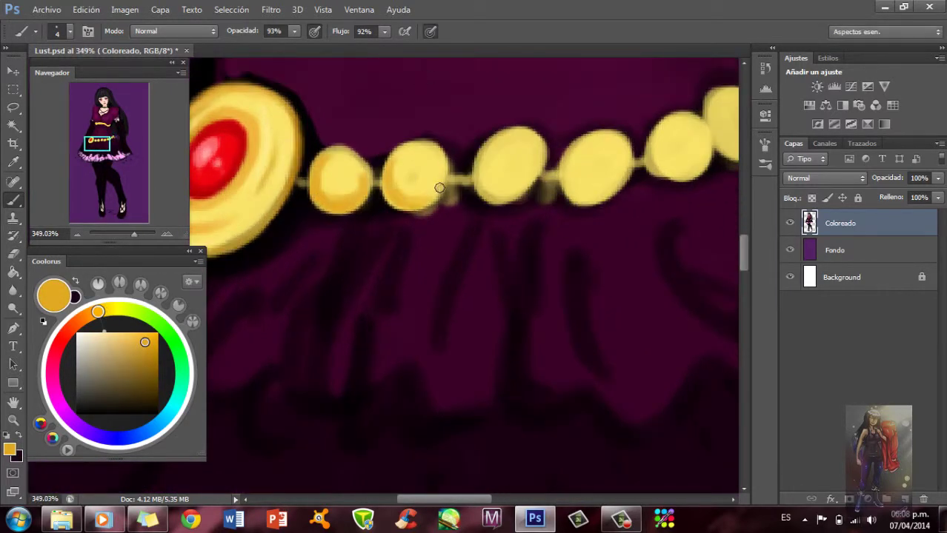
scroll(532, 143, "right", 3)
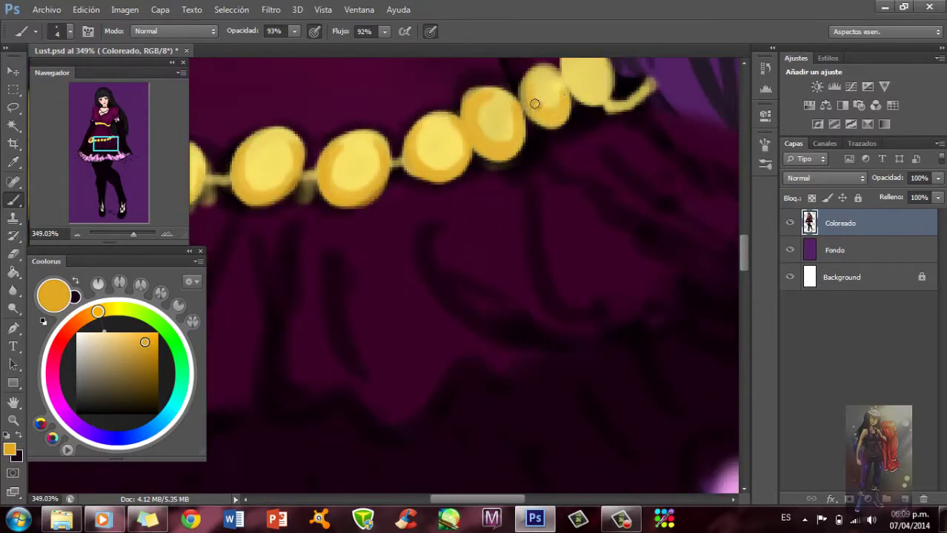
scroll(593, 251, "up", 3)
scroll(364, 254, "left", 3)
left_click(463, 259, "alt")
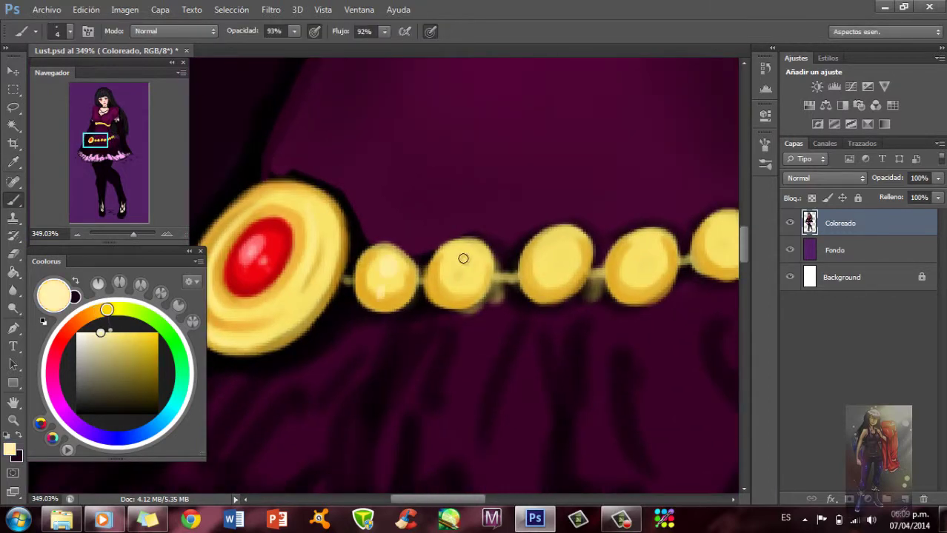
- Sample the dress's dark purple and enlarge the brush for skirt shading
scroll(466, 371, "down", 3)
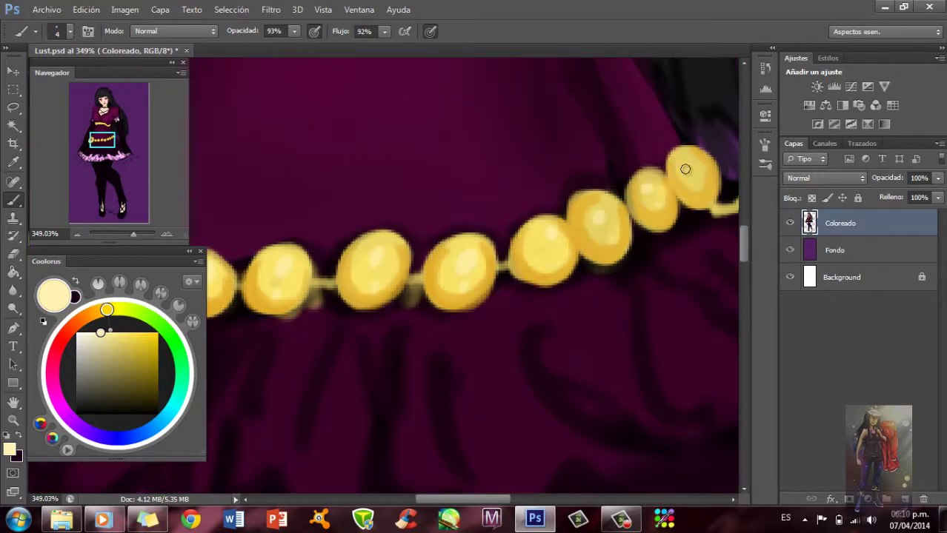
scroll(519, 296, "down", 3)
scroll(297, 274, "down", 2)
left_click(296, 274, "alt")
right_click(352, 292)
key("Escape")
scroll(306, 270, "left", 2)
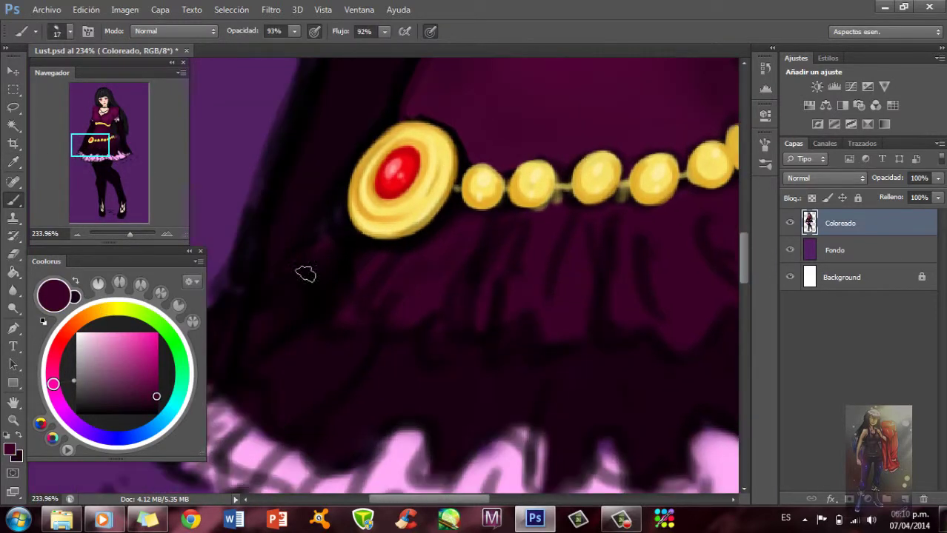
right_click(404, 281)
key("Return")
scroll(429, 315, "right", 3)
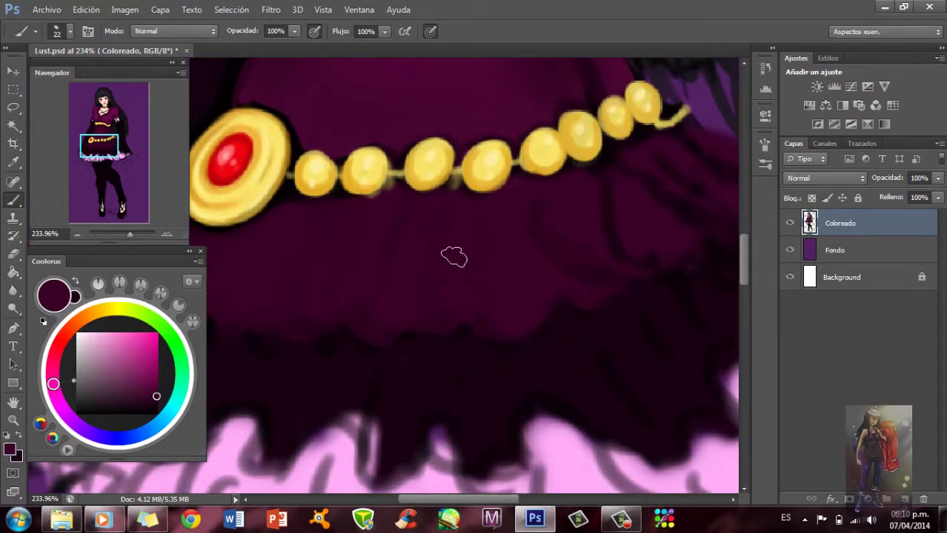
scroll(614, 141, "right", 3)
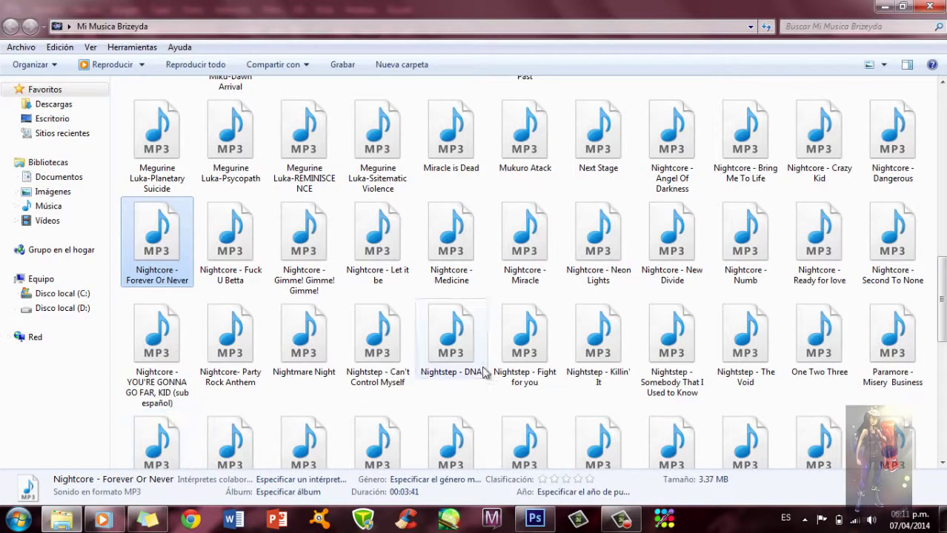
scroll(402, 486, "left", 6)
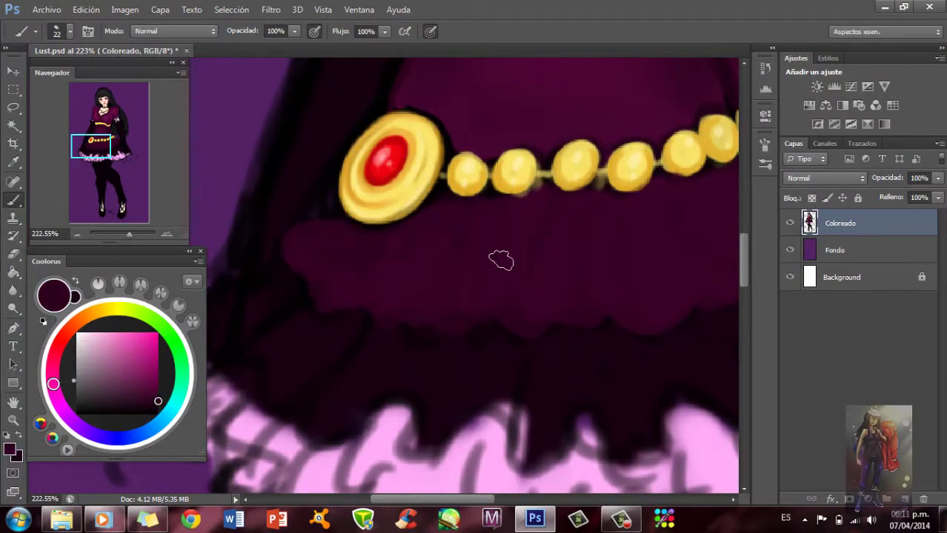
- Paint a magenta band along the skirt just below the belt
scroll(371, 223, "down", 1)
scroll(444, 208, "right", 3)
scroll(322, 204, "up", 2)
scroll(284, 233, "right", 4)
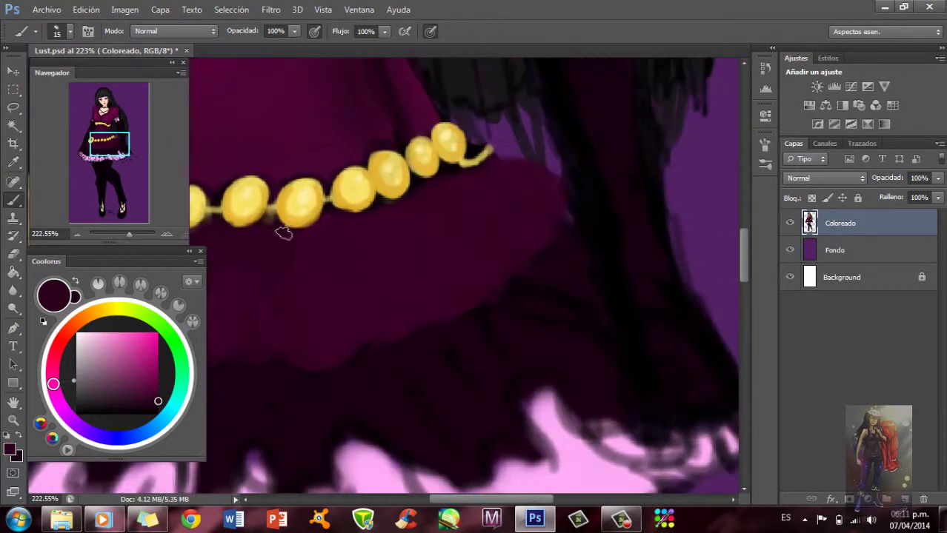
scroll(321, 338, "left", 3)
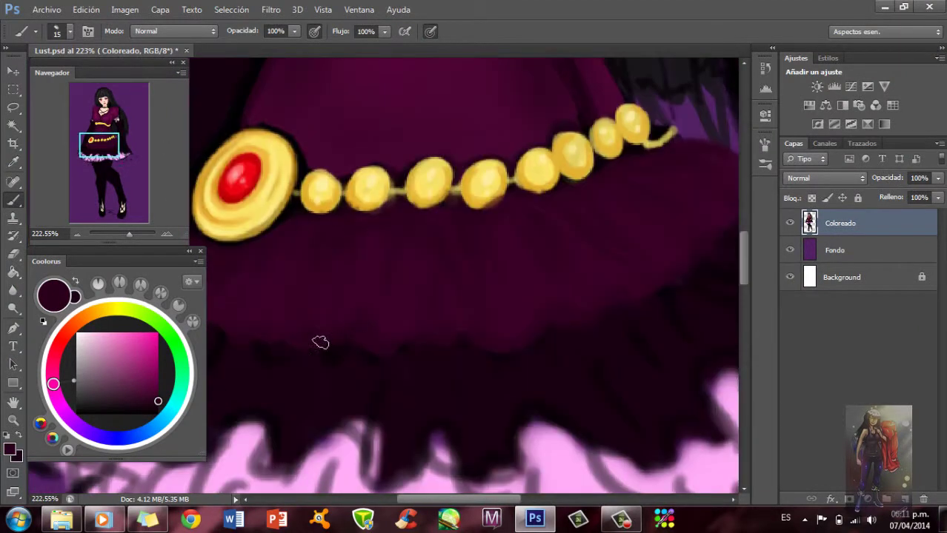
scroll(321, 339, "down", 5)
scroll(533, 144, "up", 3)
right_click(319, 250)
left_click(295, 253)
left_click(223, 226, "alt")
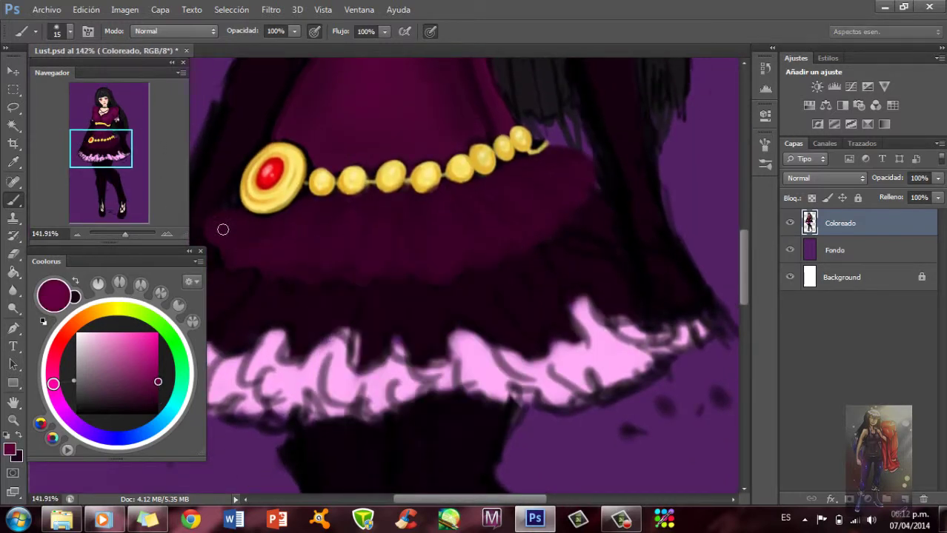
scroll(519, 245, "up", 1)
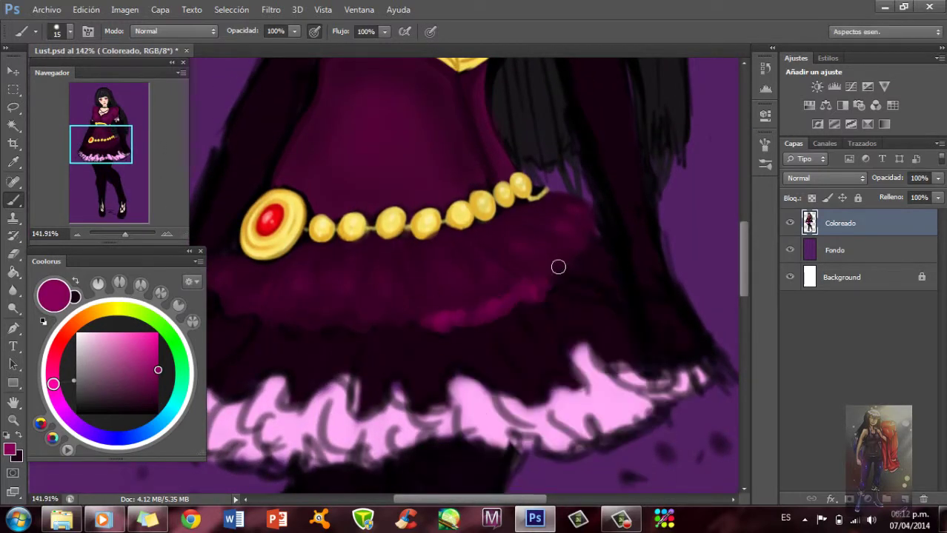
scroll(459, 285, "left", 4)
left_click_drag(371, 300, 499, 332)
- Dab light pink dots along the magenta skirt band
scroll(499, 332, "down", 1)
left_click(380, 228, "alt")
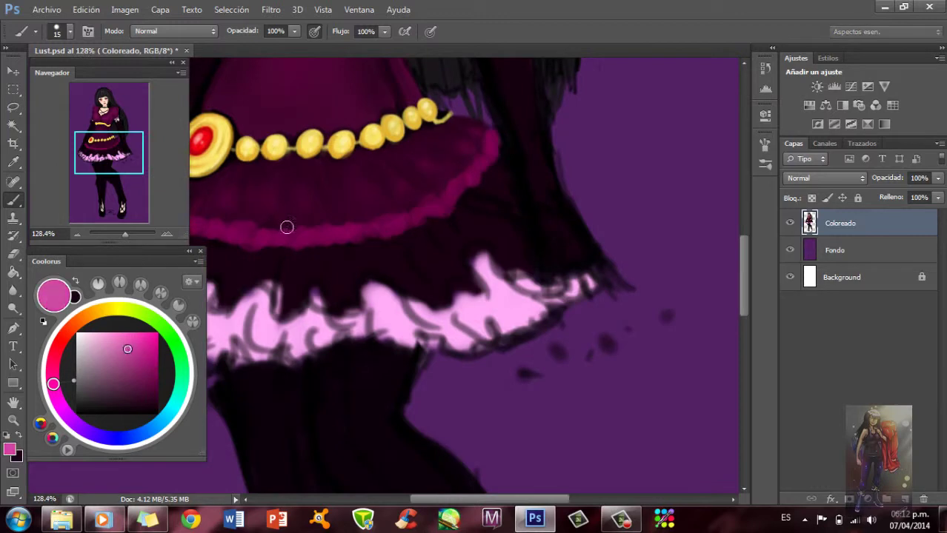
left_click_drag(286, 224, 484, 173)
scroll(484, 174, "up", 1)
scroll(371, 223, "left", 3)
left_click_drag(286, 251, 312, 271)
- Pick a near-black colour and adjust the brush size
left_click(296, 296, "alt")
right_click(282, 300)
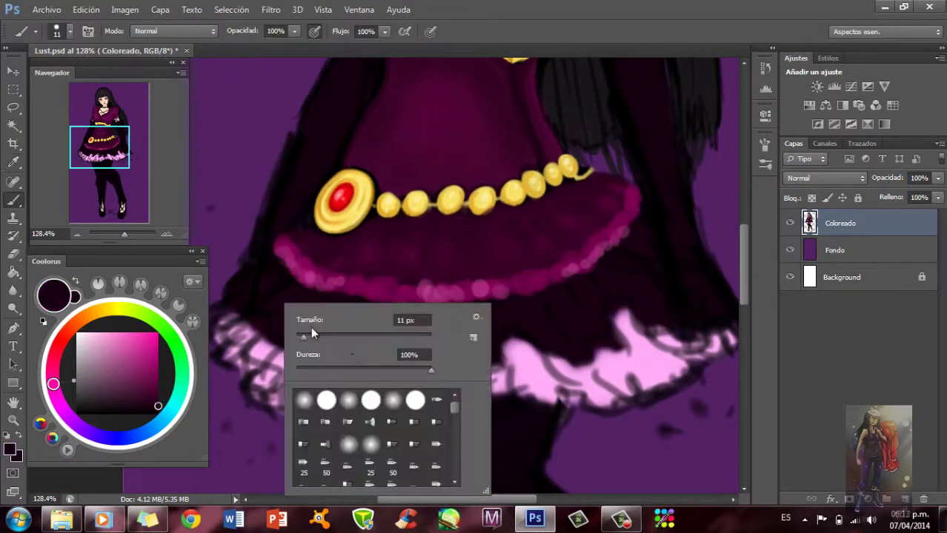
key("Escape")
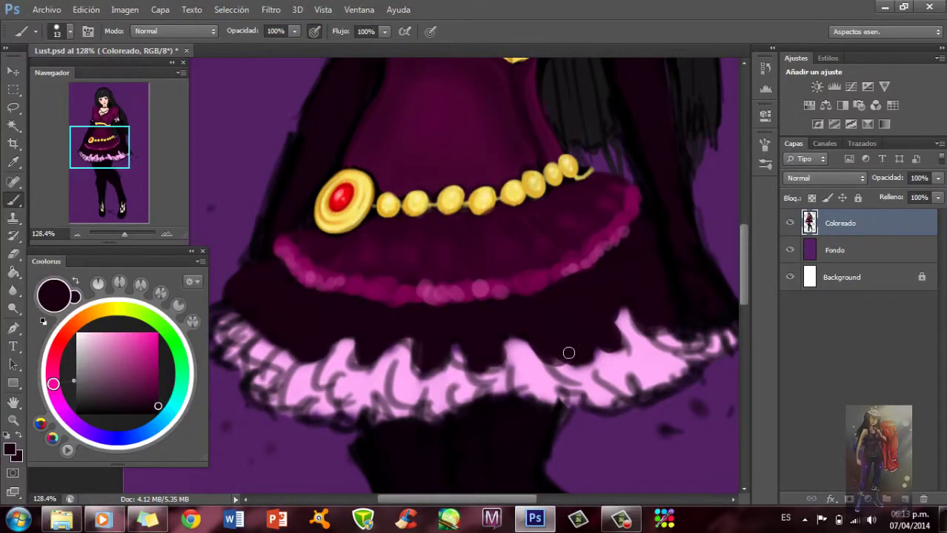
scroll(568, 354, "down", 1)
scroll(324, 291, "up", 1)
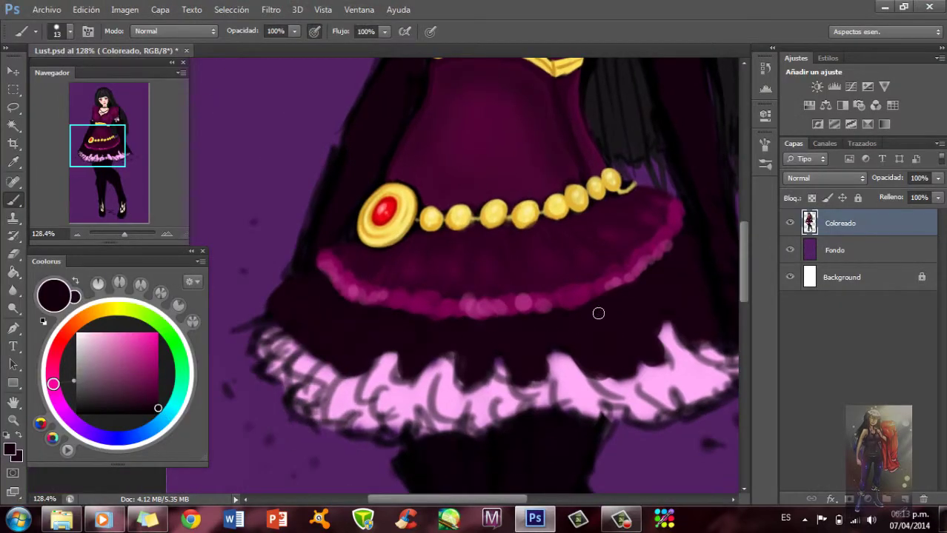
- Switch to a blending brush, resize it, and sample near-black from the skirt
scroll(584, 224, "down", 3)
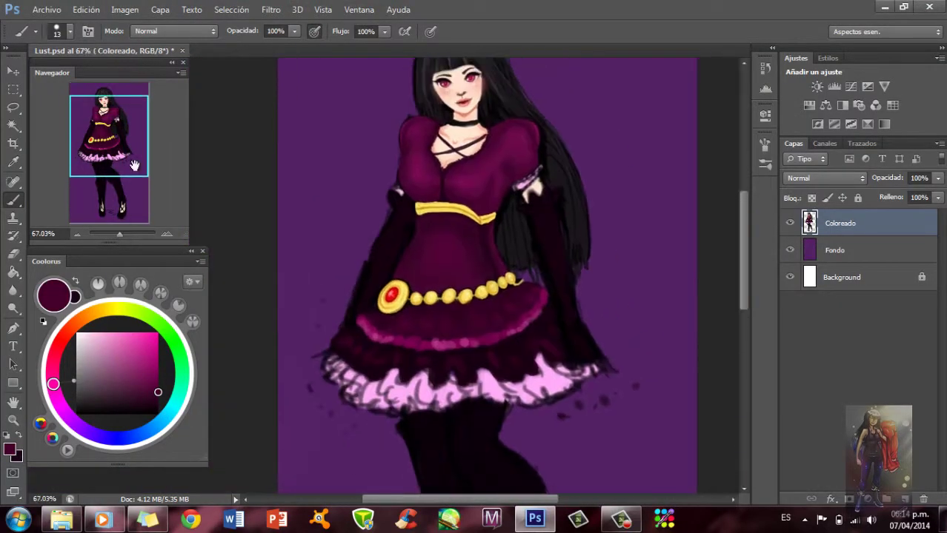
scroll(445, 259, "up", 5)
right_click(13, 200)
left_click(89, 230)
scroll(445, 259, "down", 3)
right_click(357, 297)
key("Return")
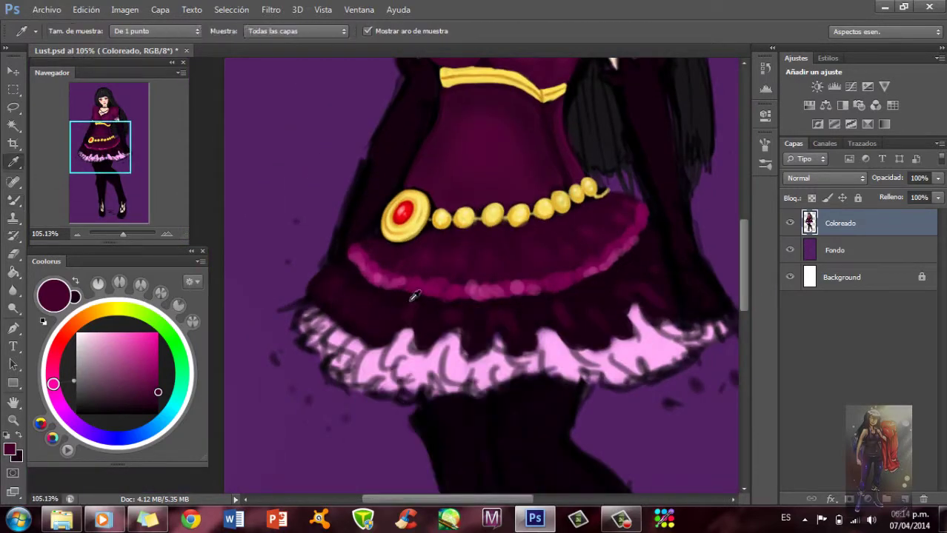
left_click(503, 326, "alt")
- Paint soft pink strokes over the lower skirt ruffle
scroll(123, 240, "up", 2)
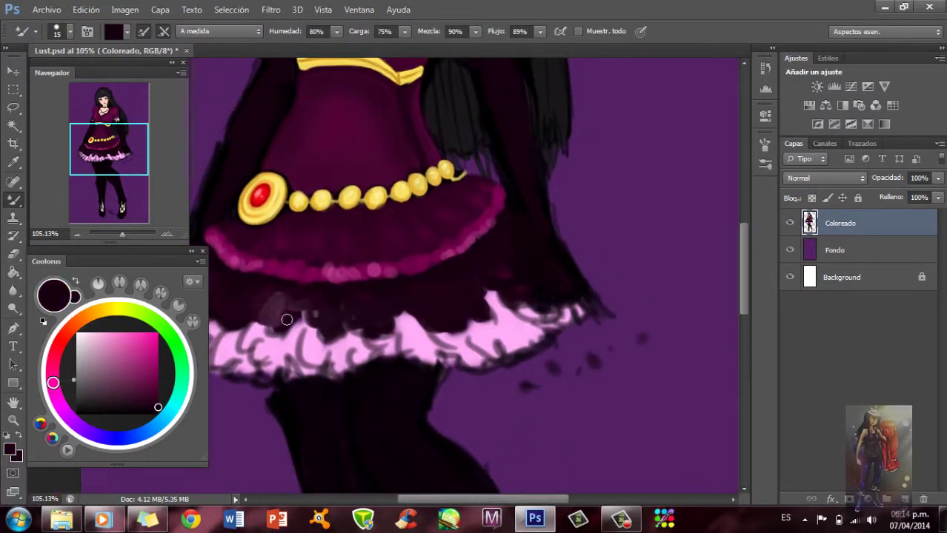
scroll(122, 240, "down", 2)
scroll(116, 220, "up", 2)
left_click_drag(116, 220, 107, 218)
left_click(102, 333)
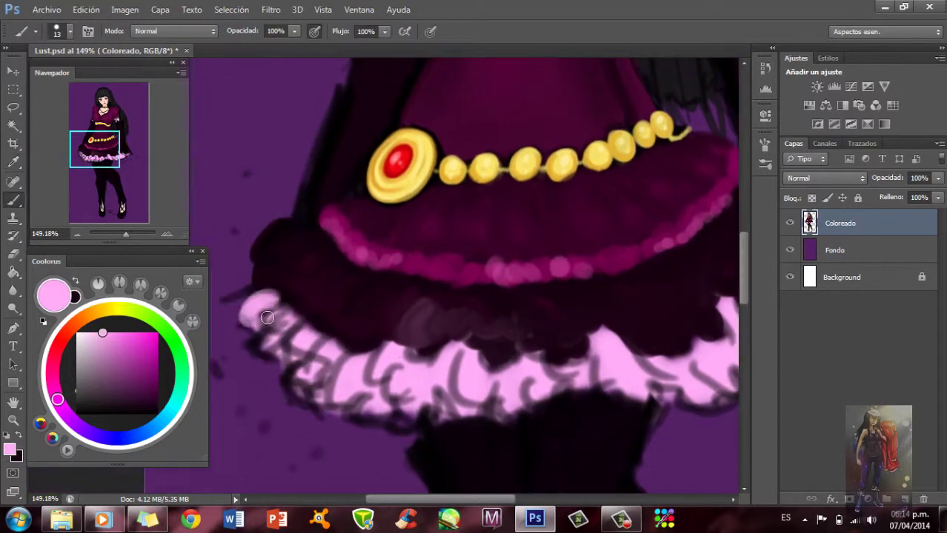
mouse_move(245, 311)
left_mouse_down()
mouse_move(489, 400)
mouse_move(408, 355)
left_mouse_up()
left_click_drag(326, 385, 496, 415)
scroll(124, 233, "down", 2)
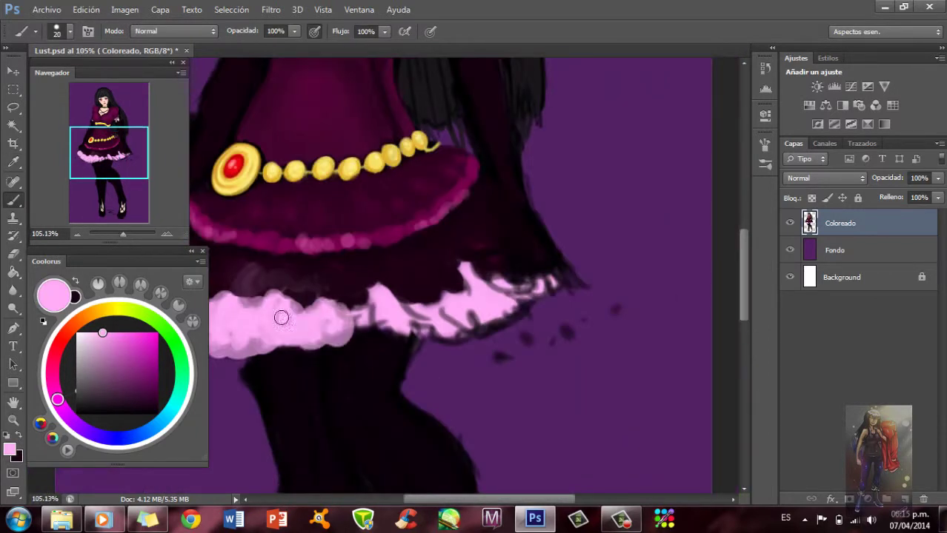
mouse_move(280, 316)
left_mouse_down()
mouse_move(439, 308)
mouse_move(507, 321)
left_mouse_up()
scroll(409, 373, "up", 1)
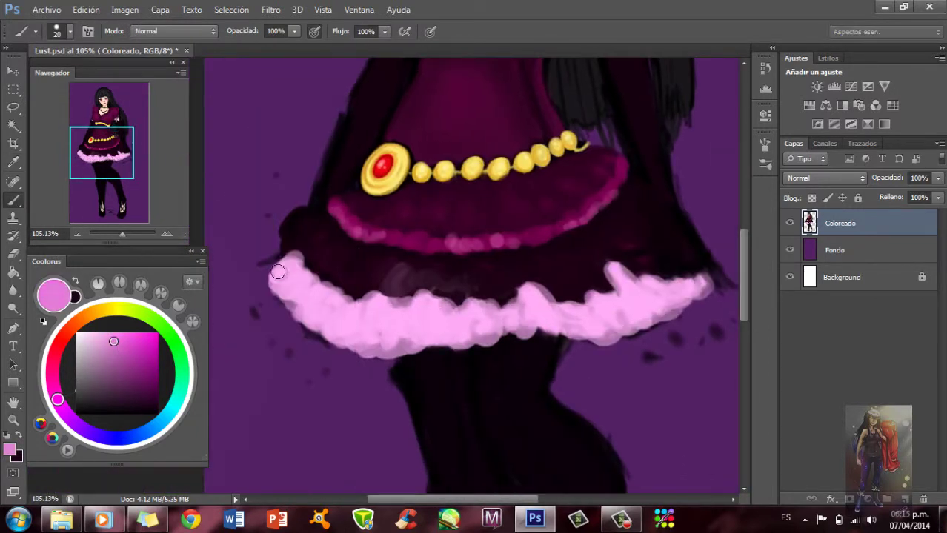
left_click_drag(278, 272, 368, 313)
- Shade above the ruffle in dark purple and add more pink to both ruffle ends
left_click(357, 290, "alt")
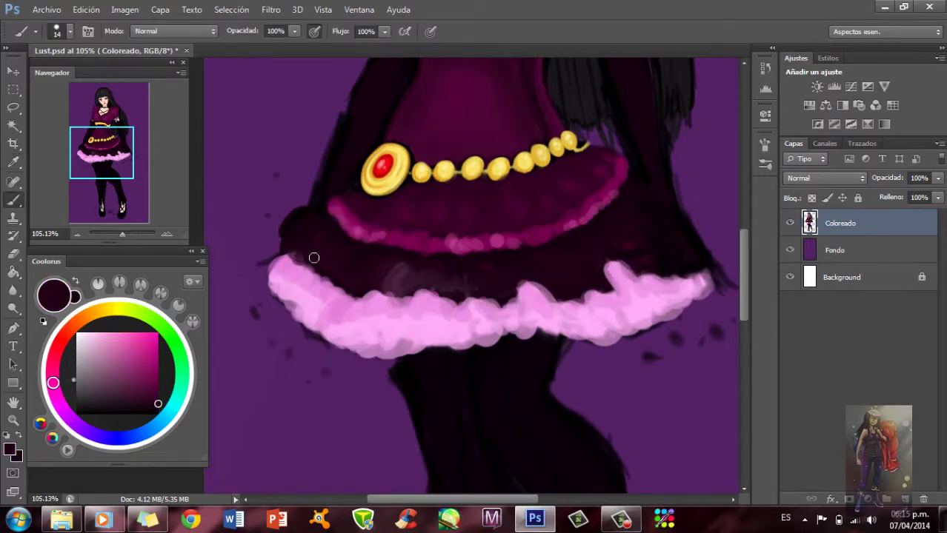
left_click_drag(606, 295, 639, 256)
left_click_drag(474, 282, 454, 322)
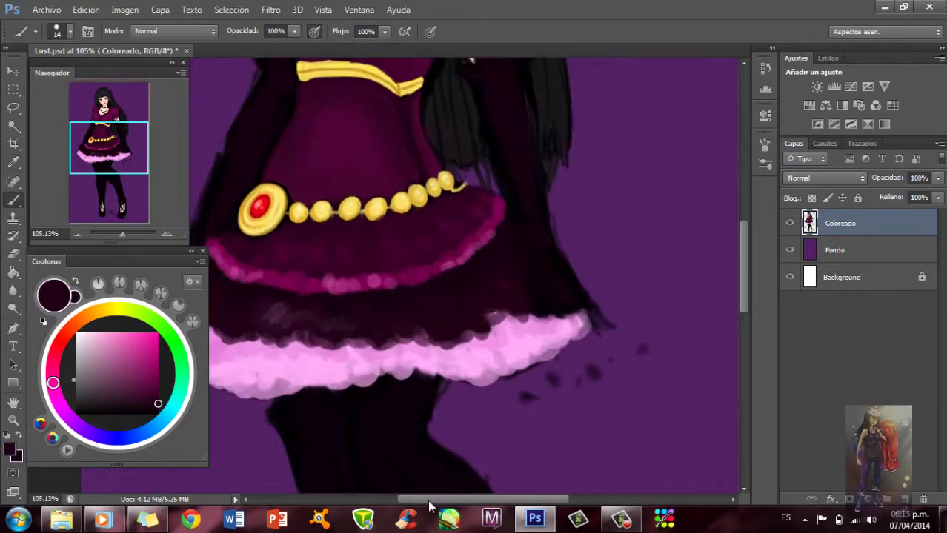
left_click(444, 363, "alt")
left_click_drag(237, 326, 370, 393)
left_click_drag(529, 331, 667, 341)
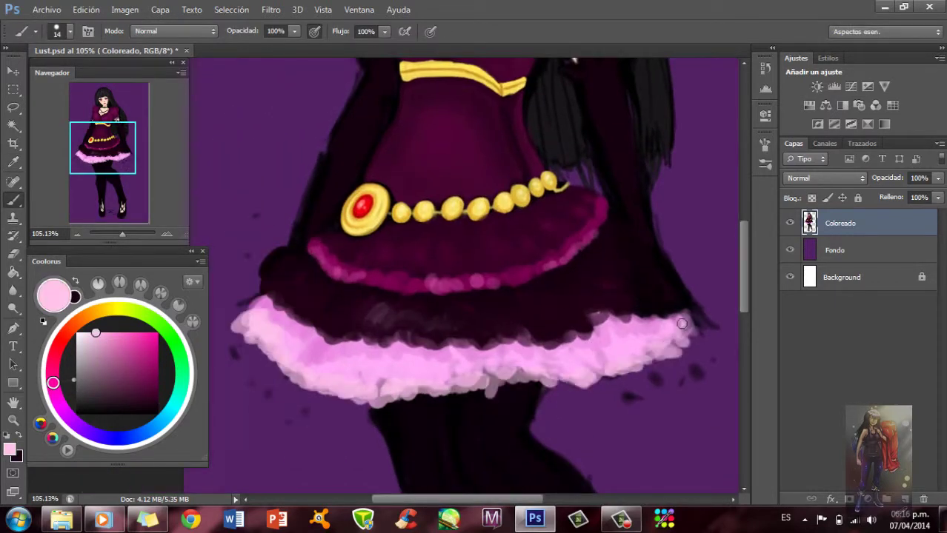
- Sample a dark skirt colour and switch to the Eraser
left_click(279, 252, "alt")
key("e")
right_click(400, 281)
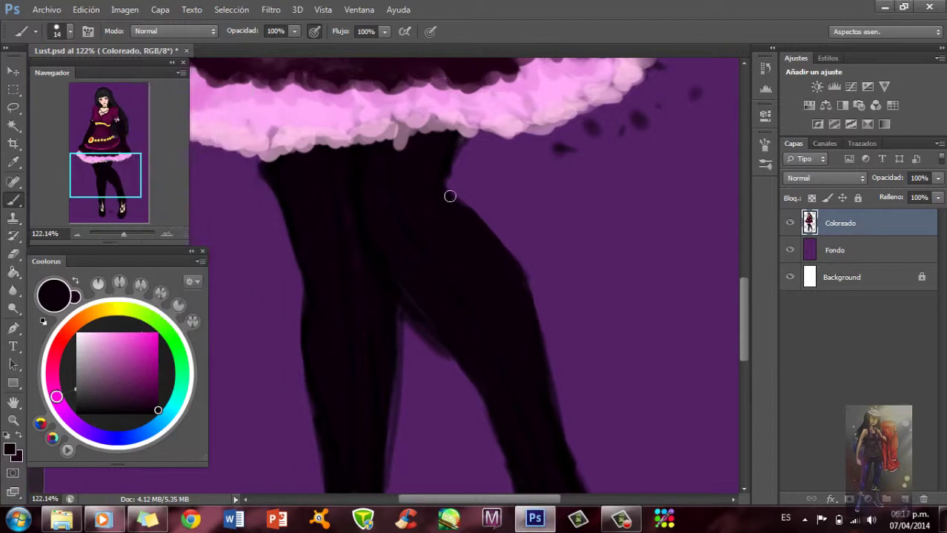
- Scroll around the girl's legs to inspect them before adding highlights
scroll(607, 303, "down", 4)
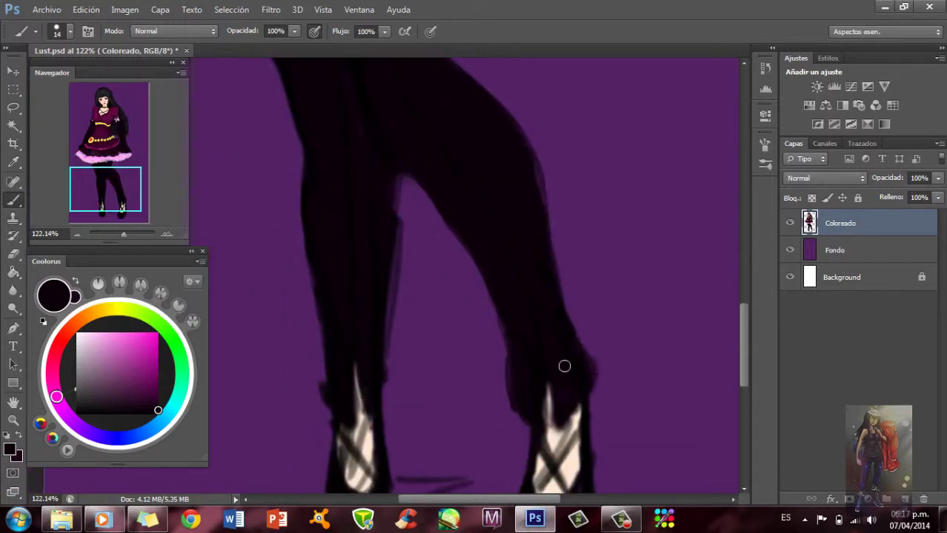
right_click(469, 325)
key("Escape")
scroll(519, 370, "left", 3)
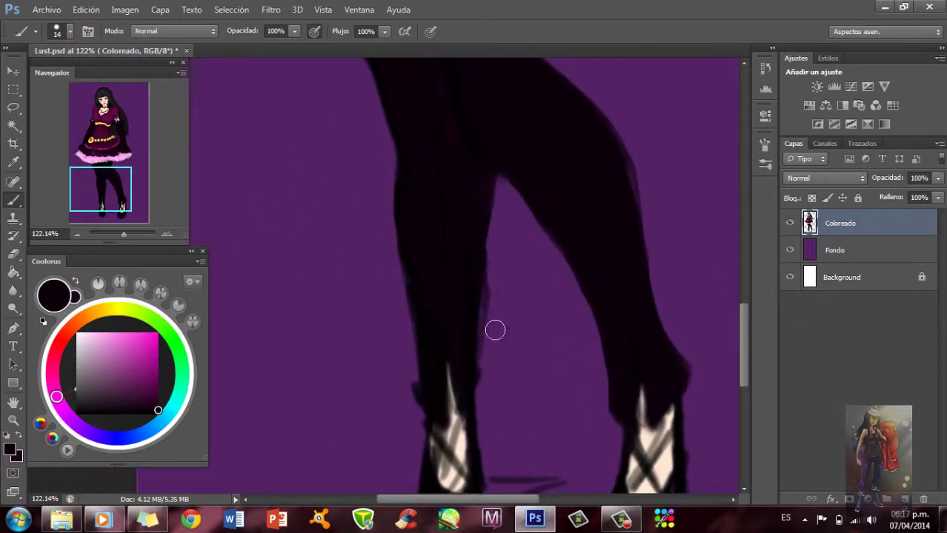
scroll(743, 305, "up", 4)
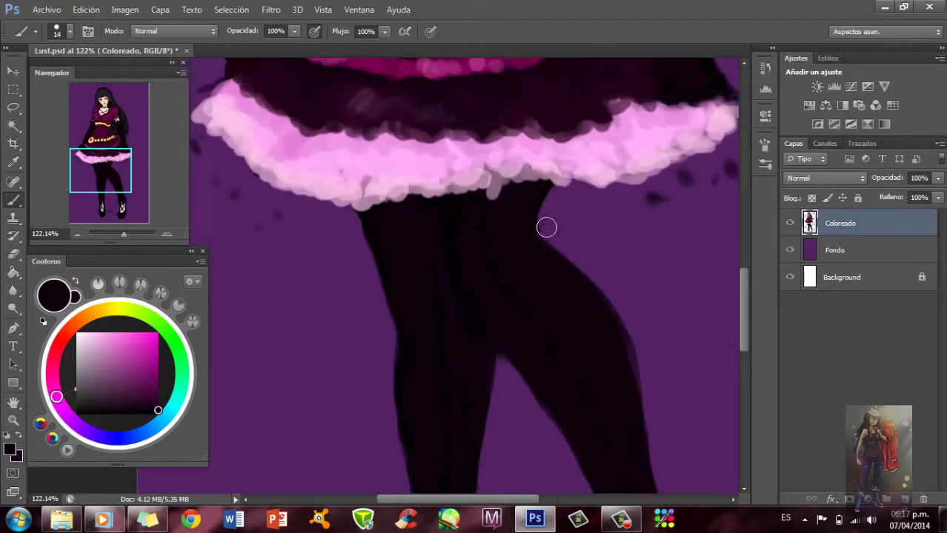
scroll(457, 351, "down", 3)
scroll(419, 274, "down", 2)
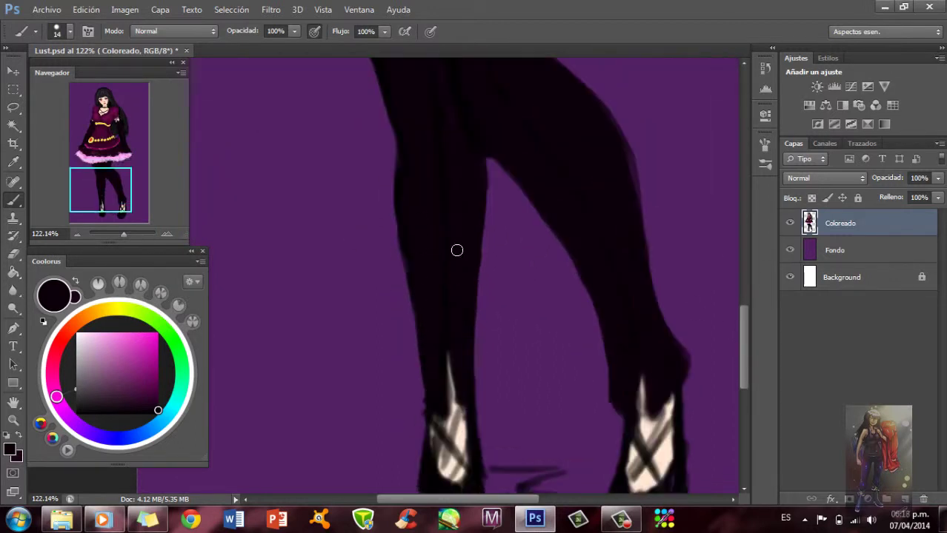
scroll(468, 370, "up", 7)
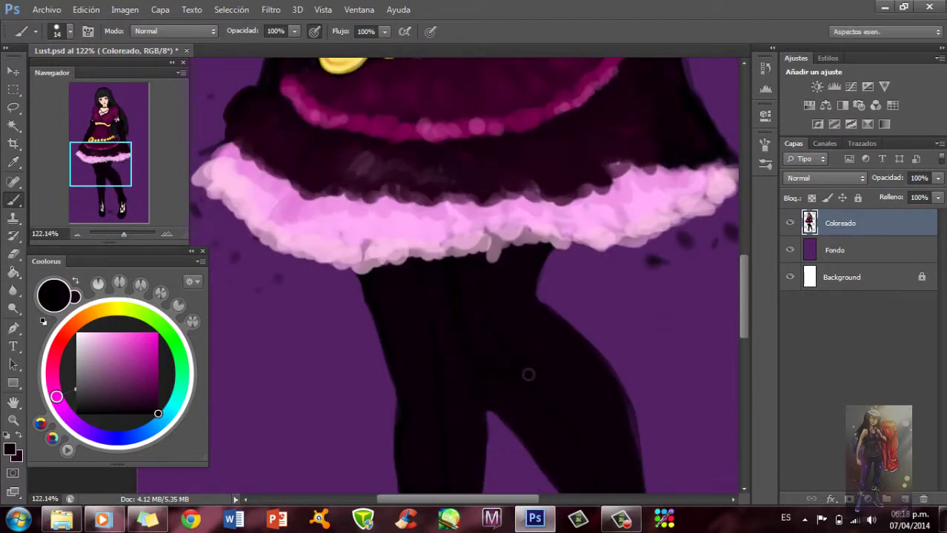
scroll(456, 248, "down", 4)
scroll(457, 247, "up", 2)
scroll(389, 385, "up", 6)
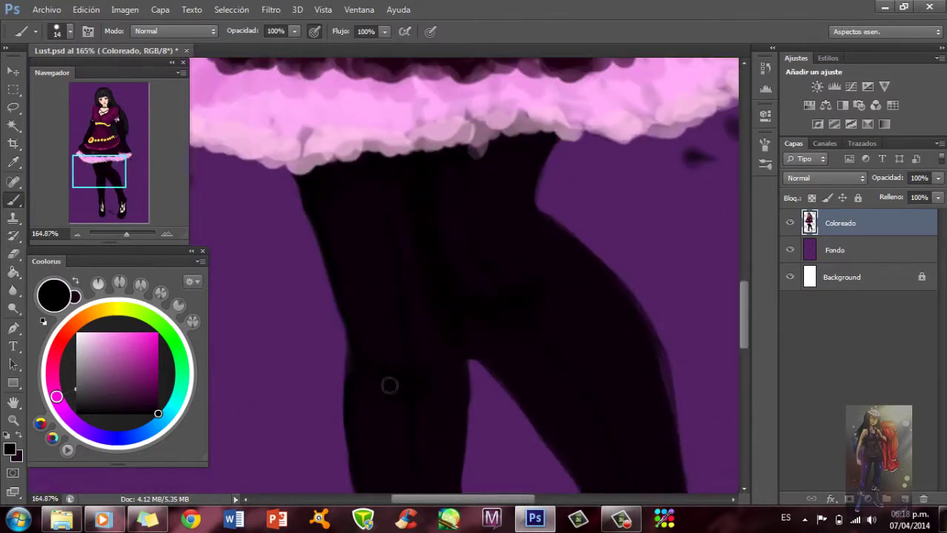
scroll(362, 164, "down", 1)
- Sample a dark purple and lower brush opacity to 72% and flow to 77%
left_click(362, 165, "alt")
scroll(361, 165, "up", 3)
key("7")
key("2")
right_click(634, 297)
key("Escape")
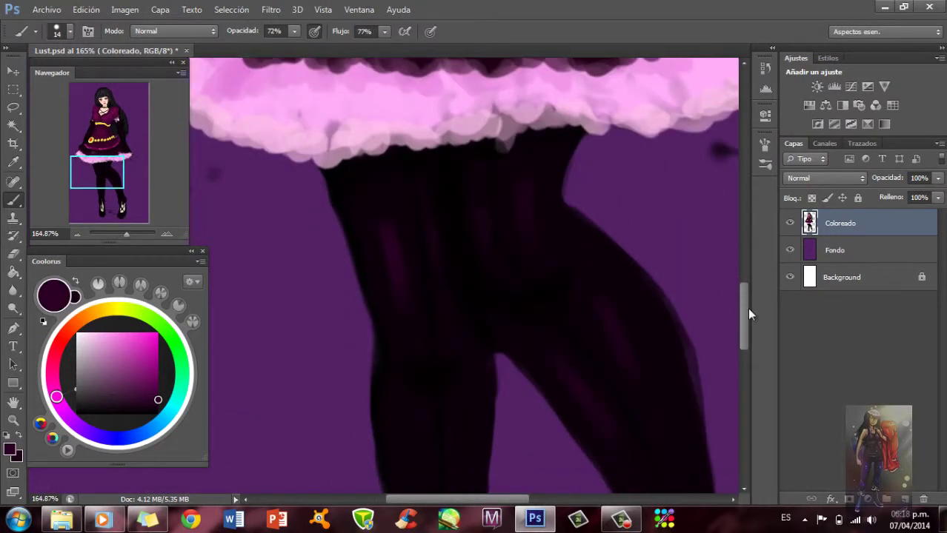
- Paint purple highlight streaks down the legs with a 15 px brush
left_click_drag(126, 234, 116, 237)
scroll(454, 100, "up", 5)
scroll(454, 100, "up", 5)
scroll(302, 298, "down", 5)
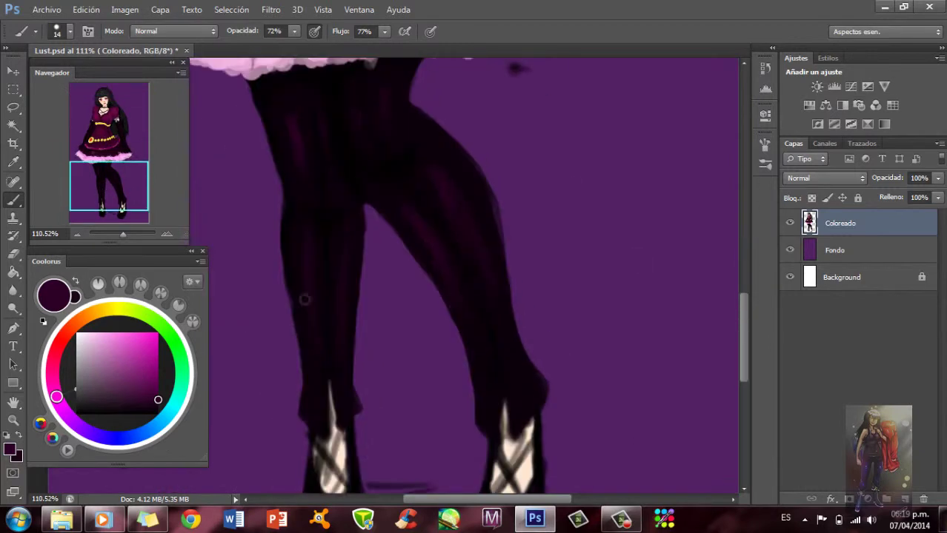
scroll(302, 299, "up", 3)
right_click(509, 329)
left_click_drag(508, 332, 490, 346)
key("Return")
scroll(377, 192, "down", 3)
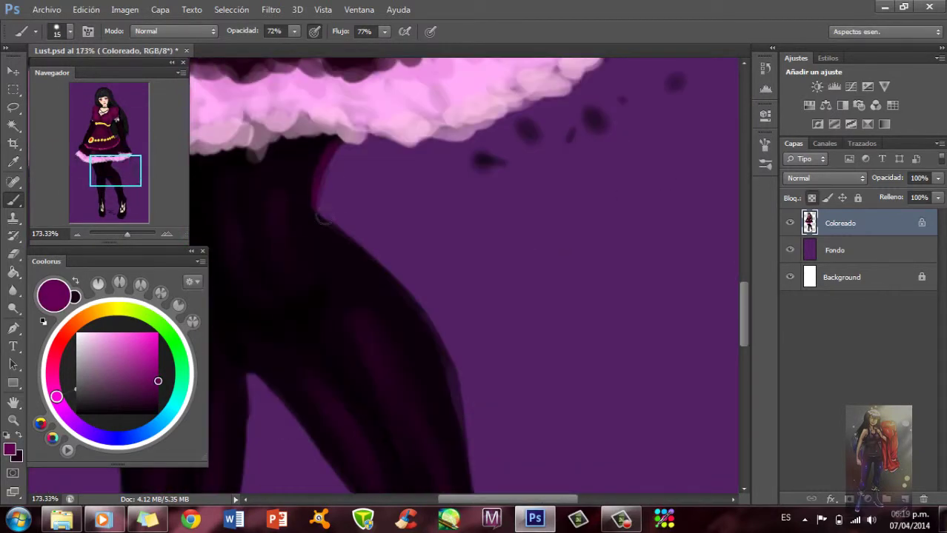
scroll(376, 192, "down", 1)
- Sample the skin tone and paint over the dark stripes on the legs
scroll(342, 359, "down", 3)
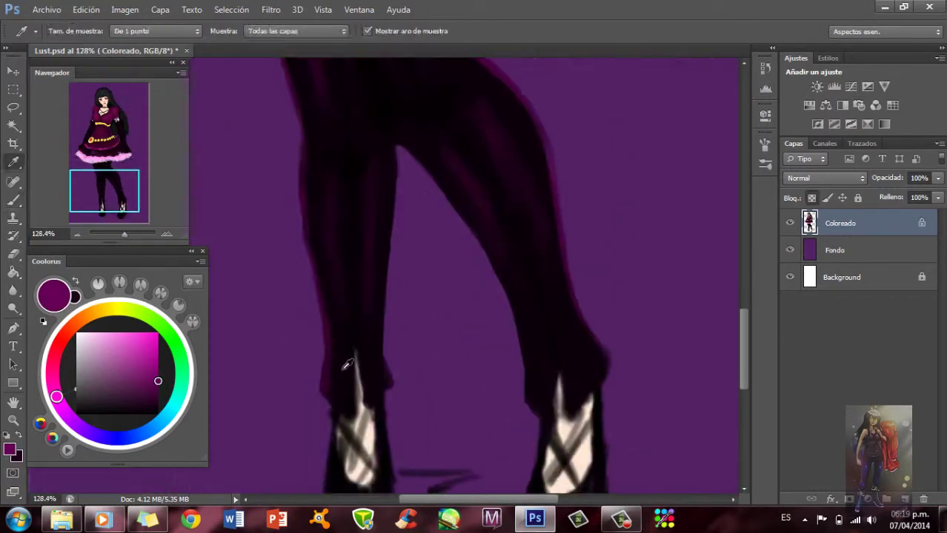
left_click(335, 330, "alt")
scroll(335, 330, "up", 2)
scroll(444, 255, "up", 2)
left_click(445, 254, "alt")
left_click_drag(419, 111, 422, 245)
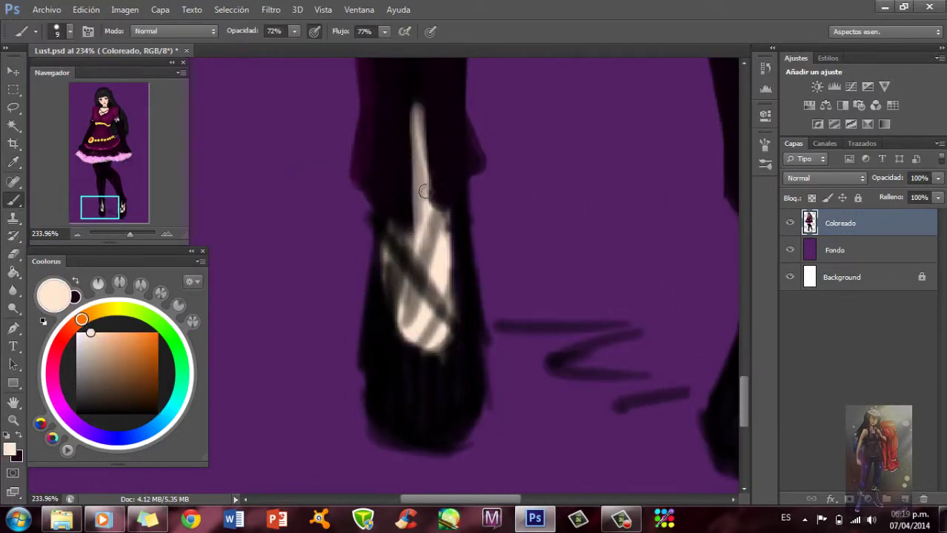
left_click_drag(414, 140, 429, 304)
left_click_drag(393, 215, 400, 296)
left_click_drag(408, 148, 391, 311)
- Fill the bare foot area with skin tone at full opacity and flow
scroll(391, 311, "right", 5)
key("bracketleft")
key("bracketleft")
key("bracketleft")
left_click_drag(425, 138, 426, 186)
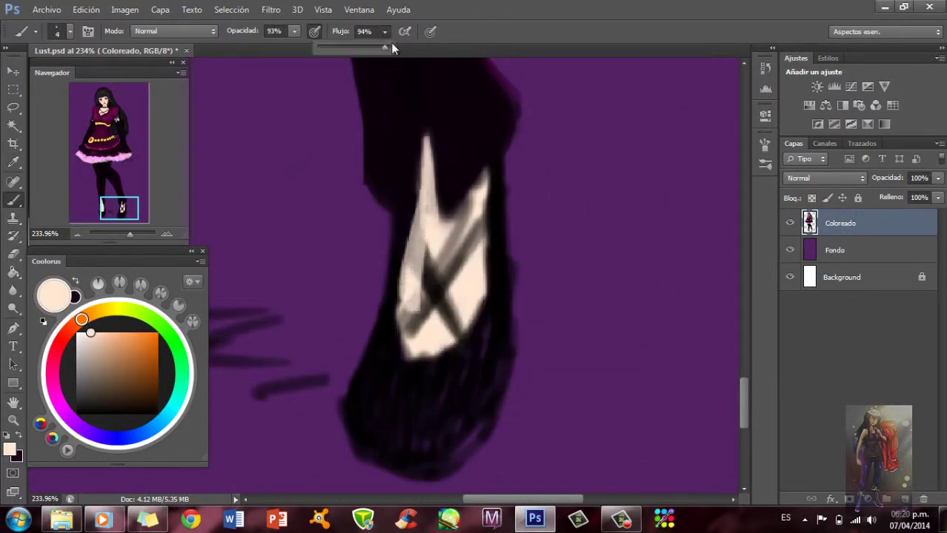
left_click_drag(392, 46, 403, 46)
key("0")
mouse_move(426, 148)
left_mouse_down()
mouse_move(450, 247)
mouse_move(450, 311)
mouse_move(409, 343)
left_mouse_up()
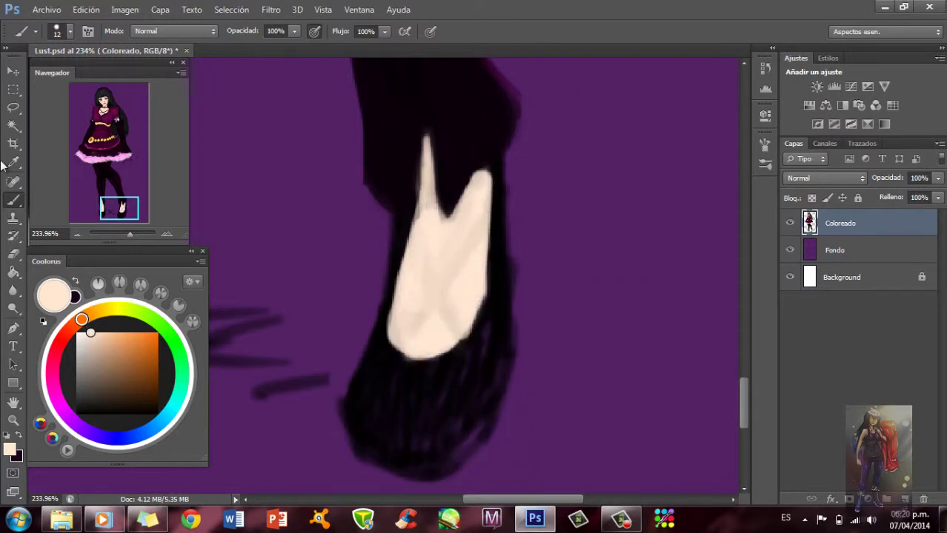
- Darken the top of the skin area and paint skin tone on the other foot
left_click(496, 148, "alt")
left_click_drag(481, 159, 459, 203)
scroll(444, 296, "left", 5)
left_click_drag(370, 148, 374, 251)
left_click(363, 333, "alt")
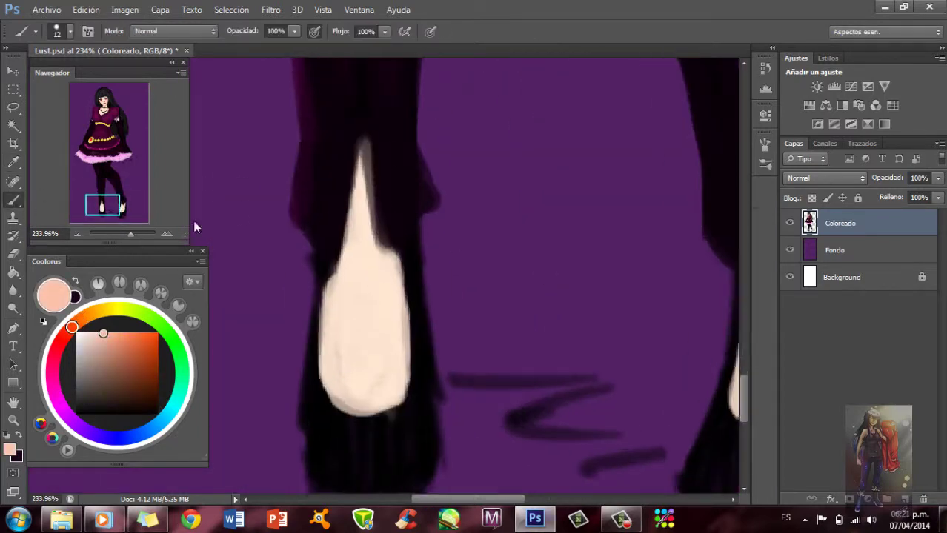
key("bracketleft")
key("bracketleft")
key("bracketleft")
- Refine the shoe outlines with dark strokes along the skin edge
scroll(396, 274, "right", 5)
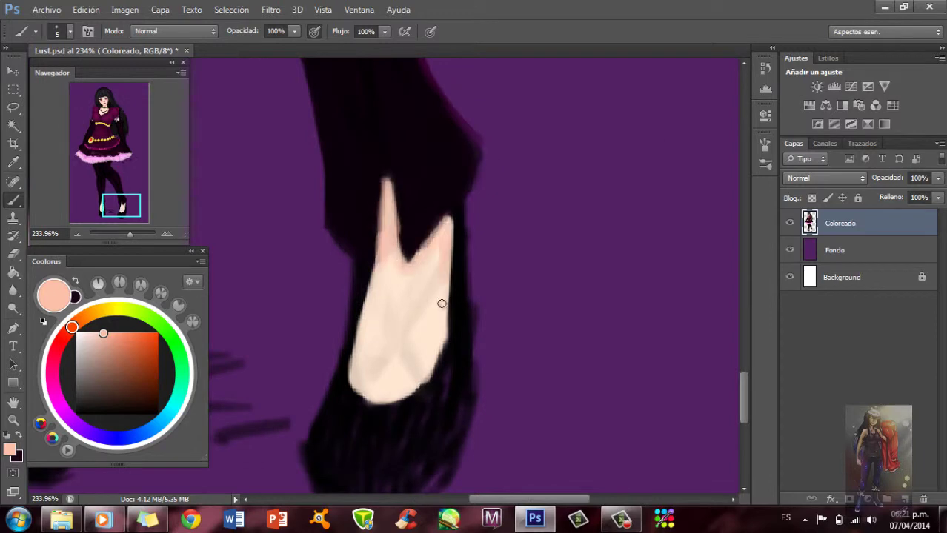
left_click(434, 195, "alt")
left_click_drag(379, 177, 415, 252)
scroll(415, 245, "down", 5)
left_click_drag(108, 172, 108, 207)
left_click(383, 387, "alt")
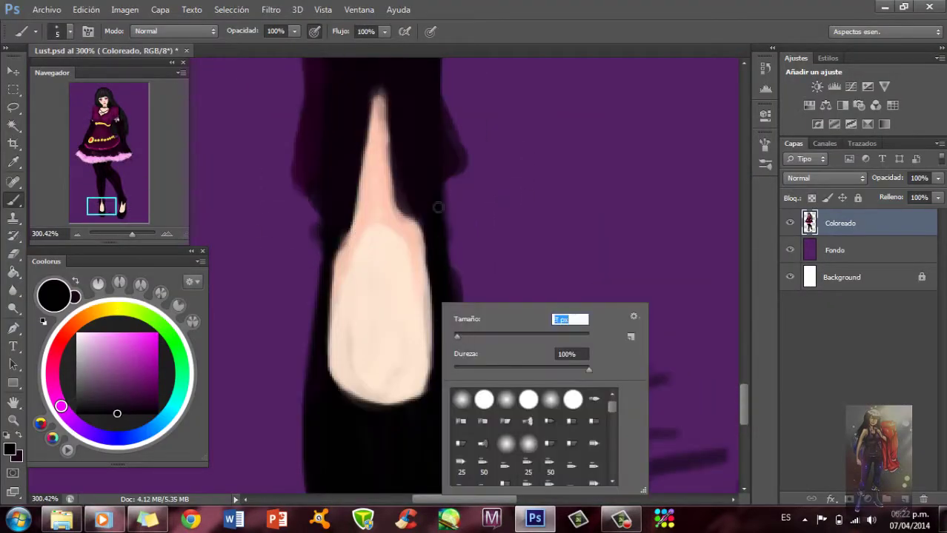
left_click_drag(132, 202, 134, 216)
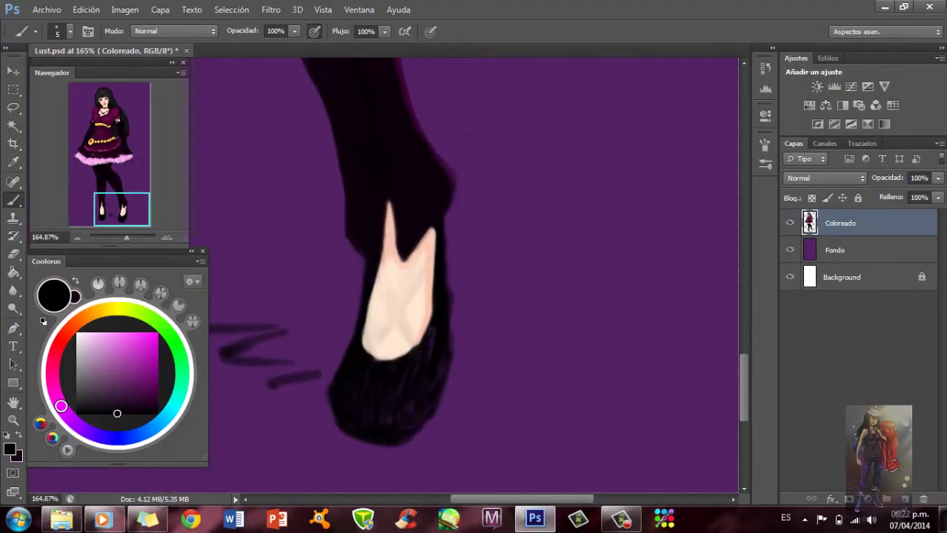
- Add light purple highlights on the shoe using a 3 px brush
key("bracketright")
key("bracketright")
key("bracketright")
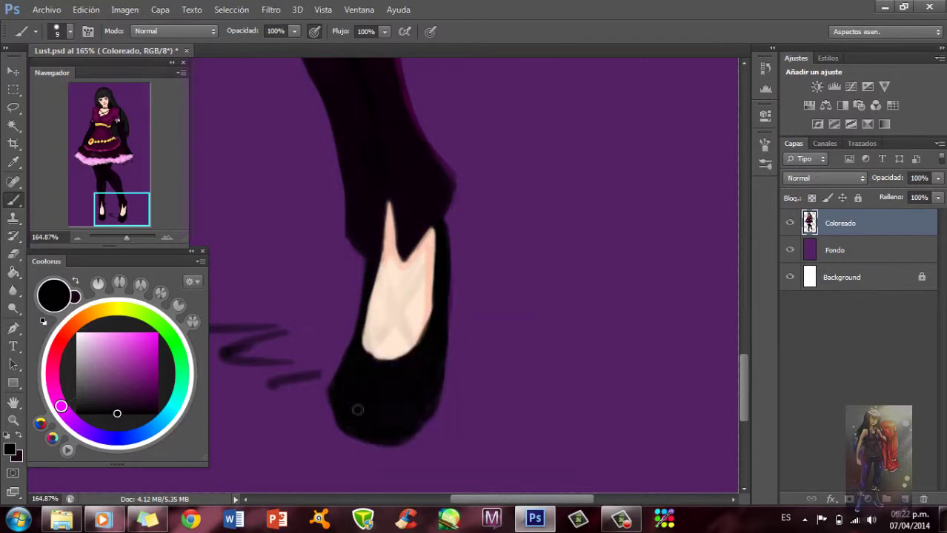
left_click(354, 409, "alt")
scroll(312, 303, "up", 3)
right_click(311, 303)
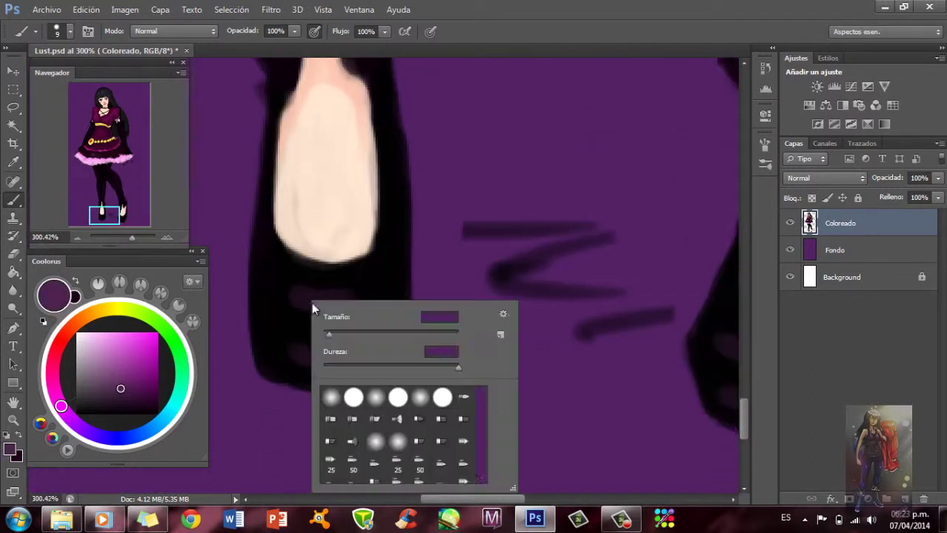
left_click_drag(366, 324, 360, 325)
key("Return")
left_click_drag(253, 251, 330, 304)
scroll(301, 359, "right", 5)
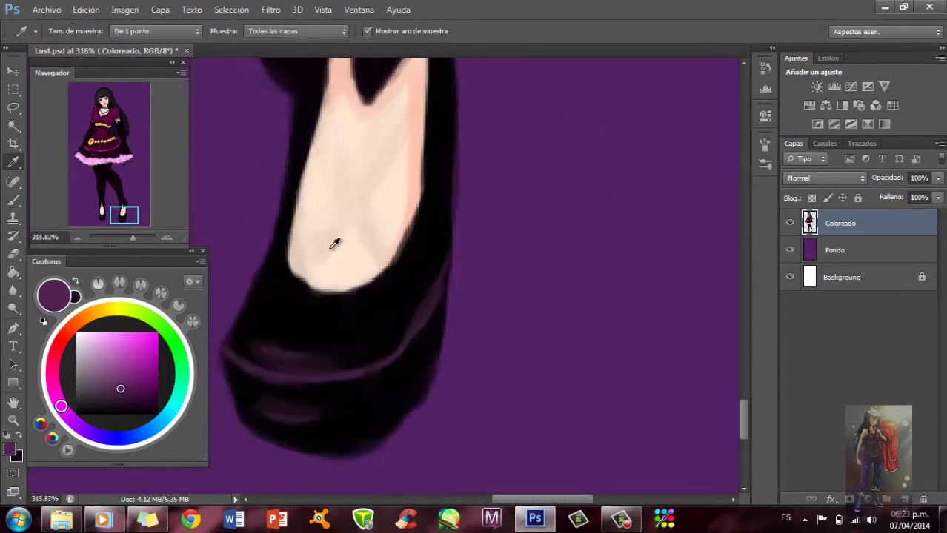
- Pick black for the shoes and set the brush size to 7
left_click(327, 249, "alt")
scroll(161, 204, "down", 10)
scroll(367, 448, "up", 5)
left_click(348, 392, "alt")
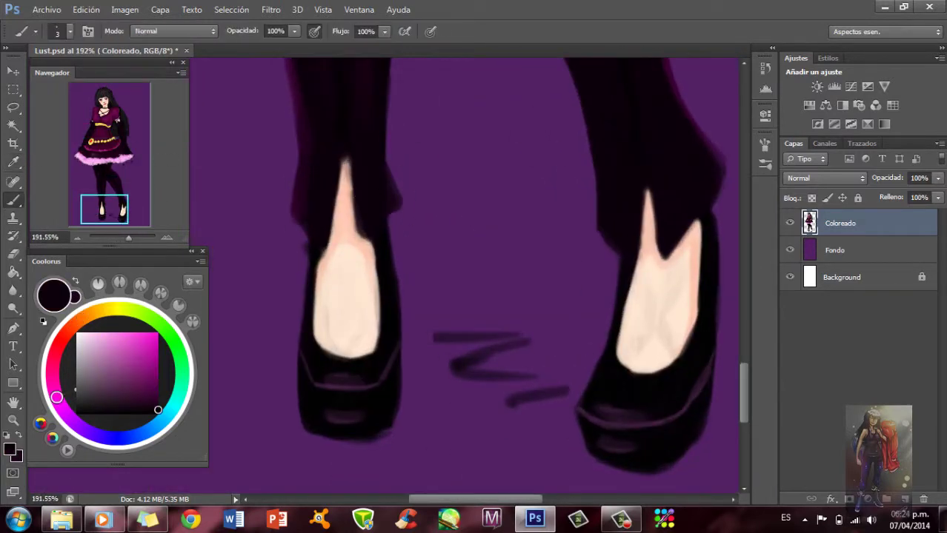
right_click(318, 196)
left_click_drag(326, 210, 335, 210)
key("Return")
scroll(328, 157, "up", 5)
scroll(328, 157, "right", 3)
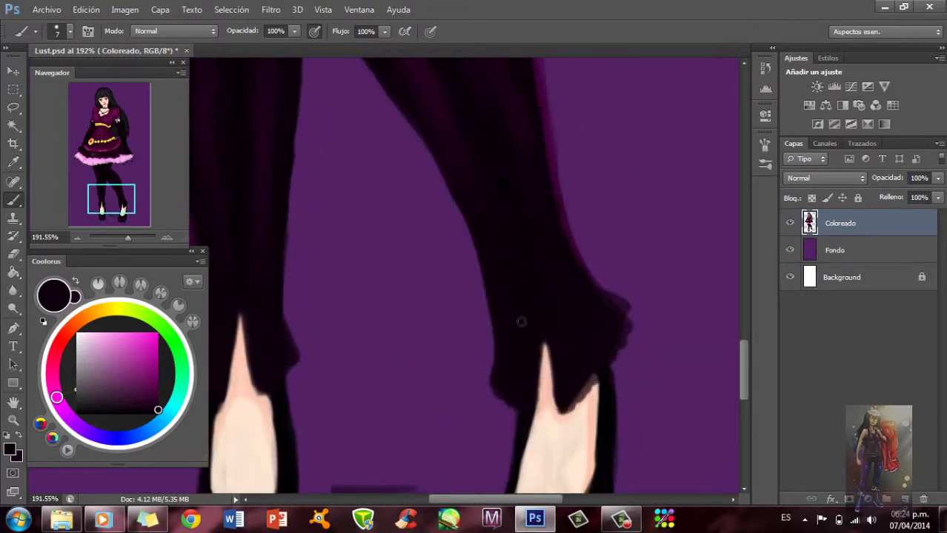
scroll(520, 321, "down", 2)
scroll(452, 254, "left", 5)
- Paint pink shine highlights along the shoe soles
left_click(102, 333)
left_click_drag(459, 377, 480, 376)
scroll(444, 378, "up", 1)
left_click_drag(335, 409, 359, 409)
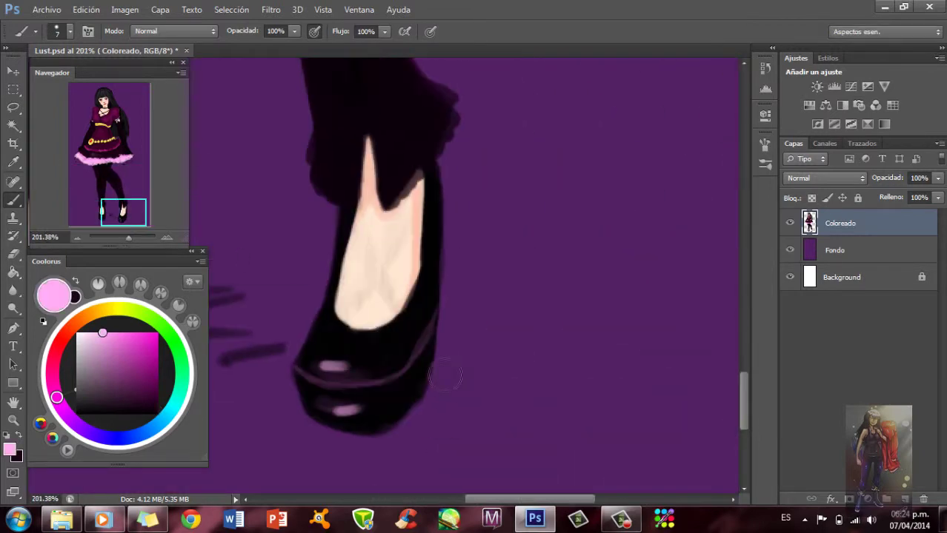
scroll(474, 282, "down", 1)
scroll(474, 282, "down", 3)
- Pick a dark magenta from the canvas for the dress
scroll(324, 195, "up", 4)
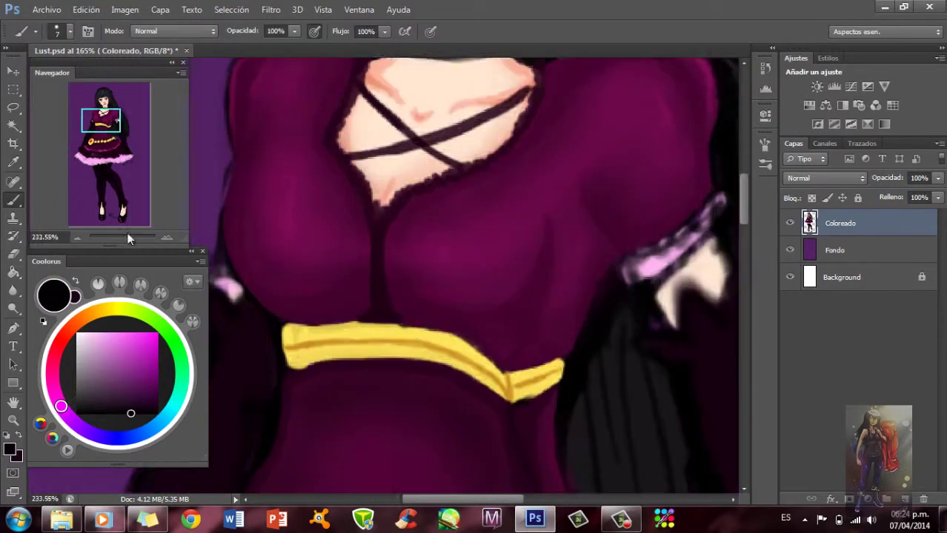
left_click(324, 195, "alt")
right_click(325, 195)
key("Return")
scroll(325, 195, "up", 3)
scroll(325, 195, "left", 1)
- Paint pink along the sleeve cuff band and choose a brighter maroon for the bodice
left_click_drag(324, 395, 139, 284)
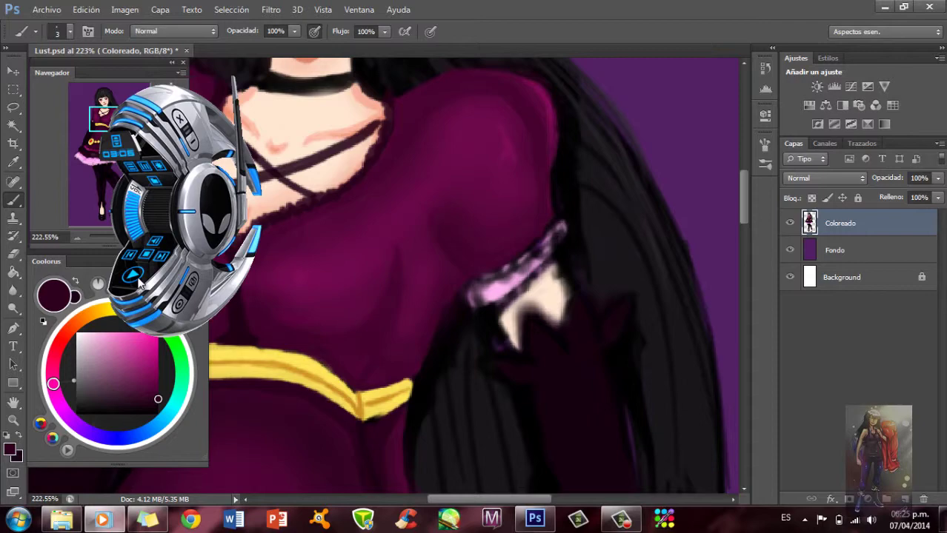
scroll(139, 284, "right", 2)
left_click_drag(364, 328, 379, 314)
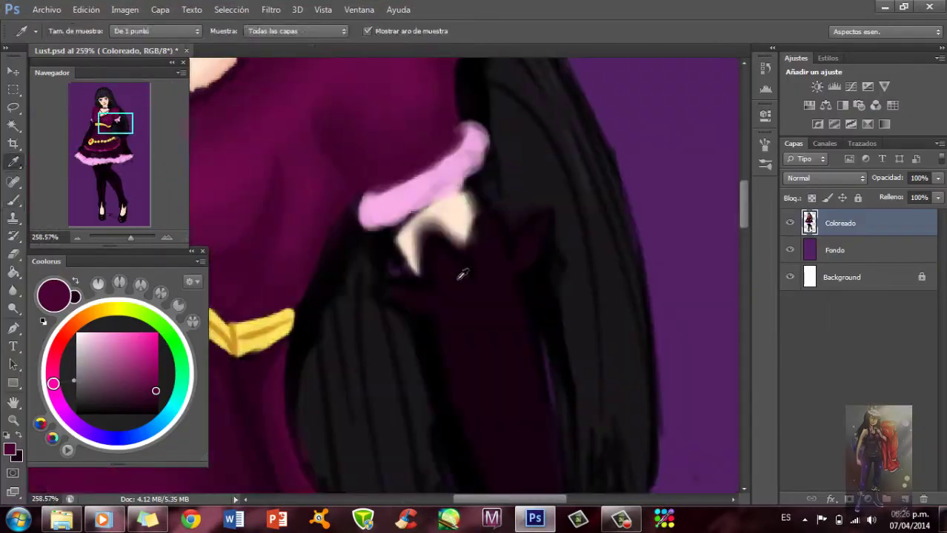
left_click(157, 382)
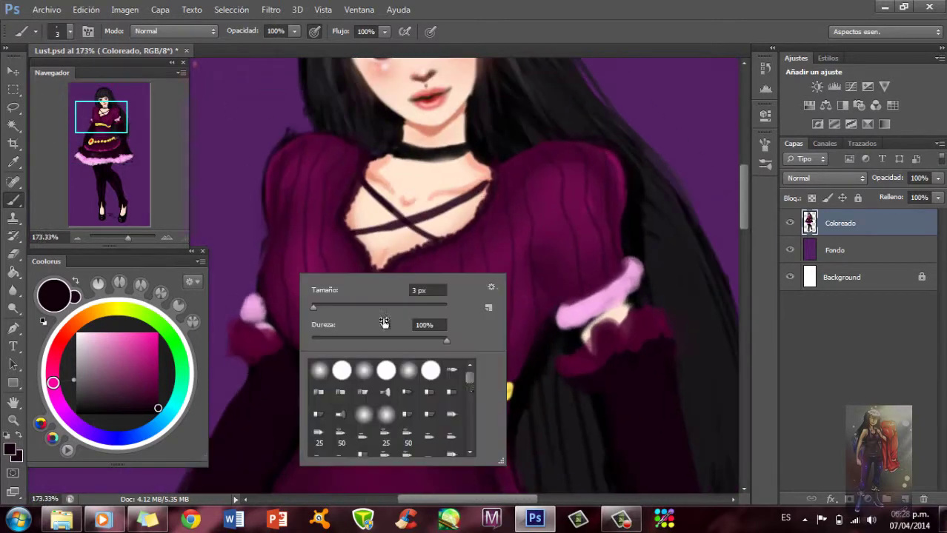
- Shift the pink star dabs toward magenta with Hue/Saturation
left_click_drag(470, 370, 470, 428)
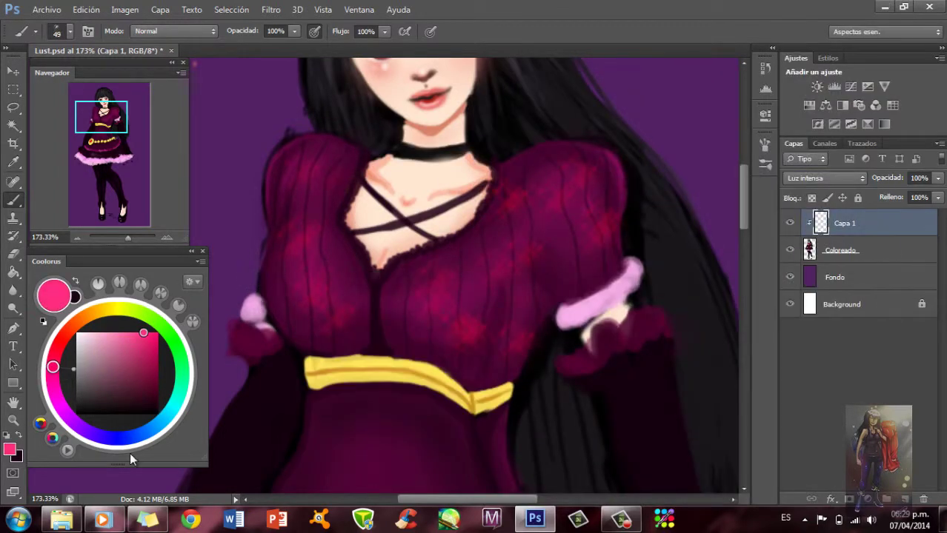
key("ctrl+u")
left_click_drag(624, 182, 649, 182)
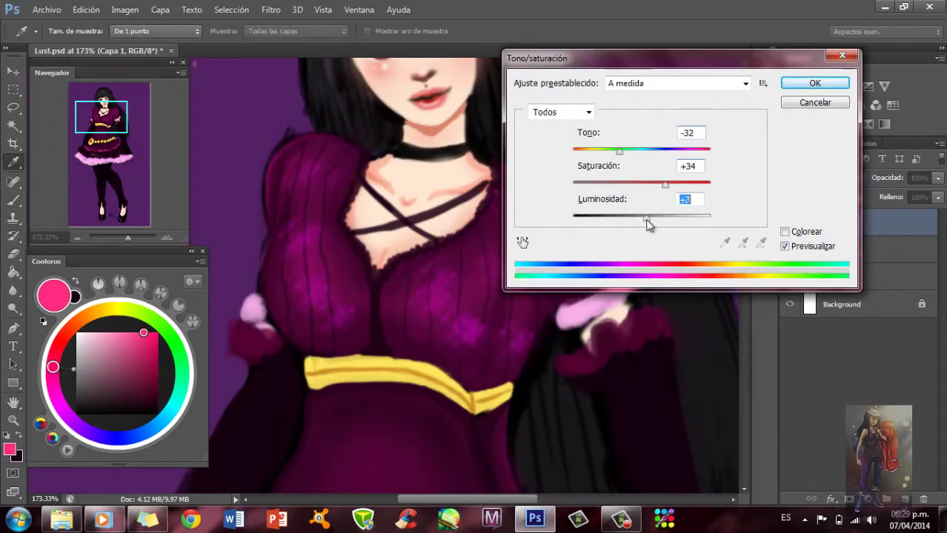
key("Return")
- Switch to the Eraser and bring up its brush presets to remove excess texture
key("e")
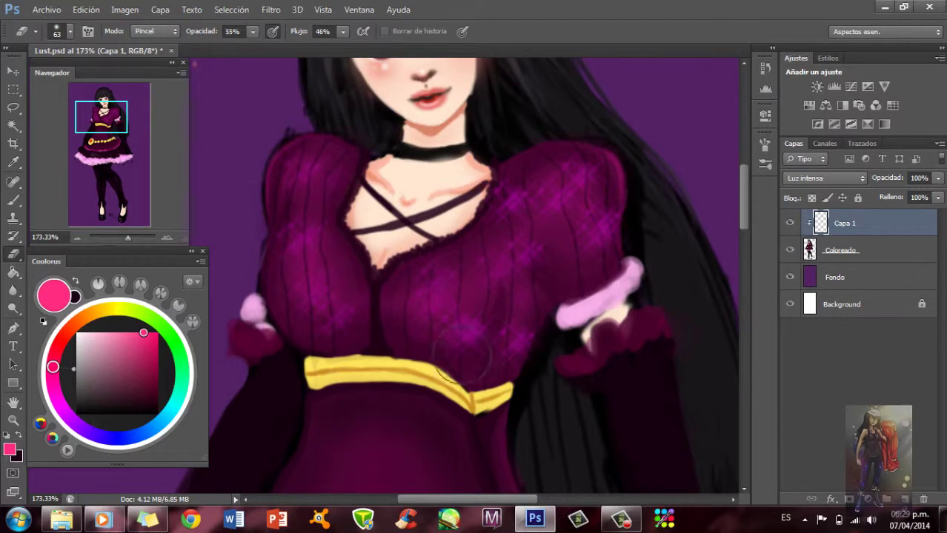
scroll(462, 352, "up", 2)
key("shift+minus")
right_click(311, 244)
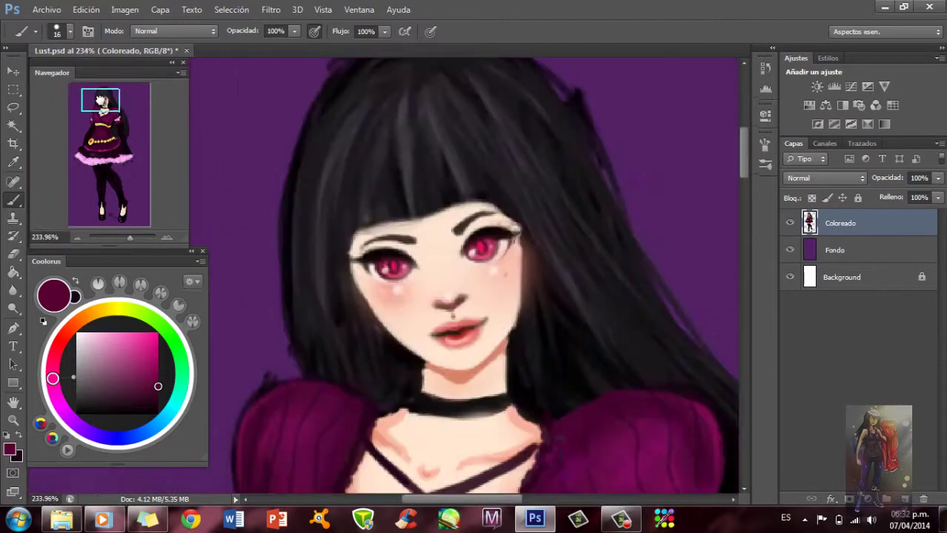
- Pick near-black for the hair and set a small brush size
left_click(85, 406)
right_click(349, 146)
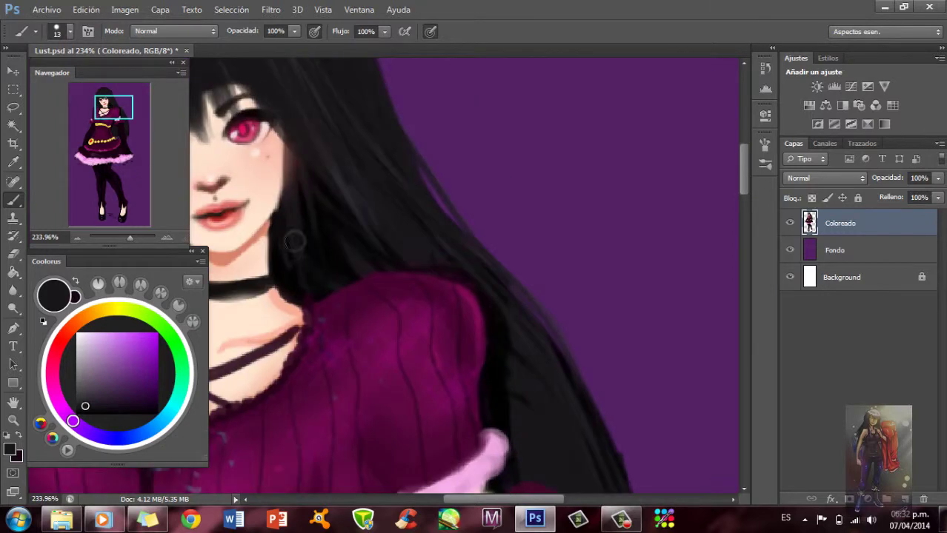
left_click_drag(129, 236, 124, 237)
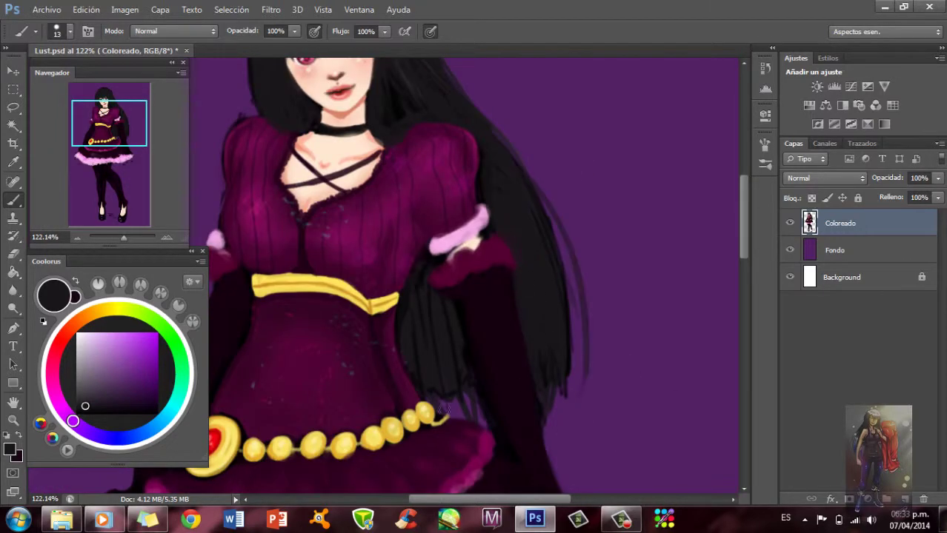
scroll(471, 383, "down", 3)
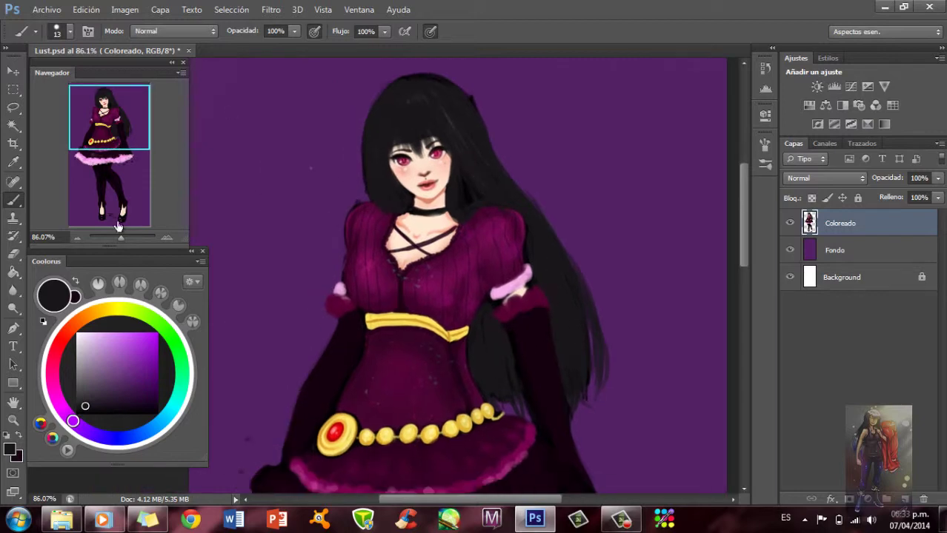
scroll(291, 144, "up", 3)
right_click(348, 232)
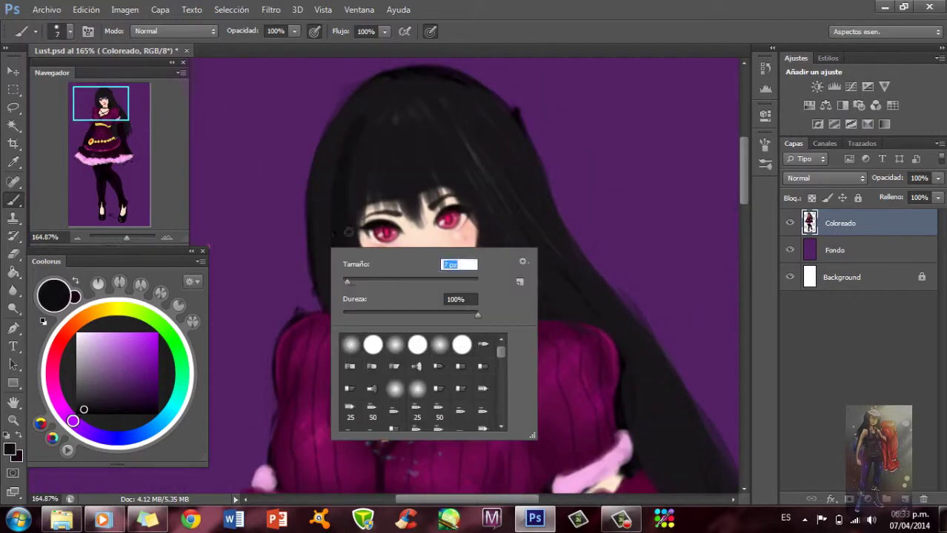
- Reposition the view around the hair and face, then switch to the Mixer Brush
scroll(371, 270, "up", 2)
left_click_drag(345, 233, 331, 315)
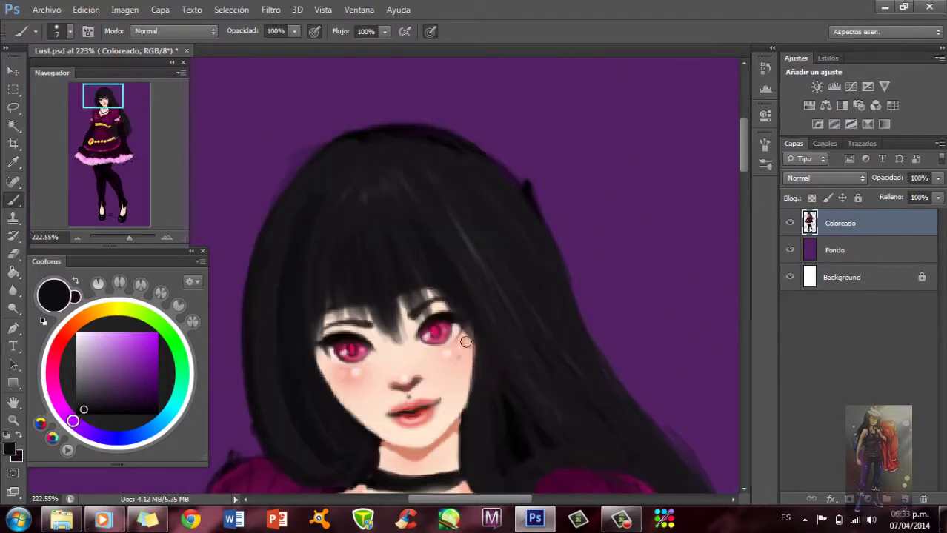
left_click_drag(465, 341, 387, 311)
left_click_drag(313, 148, 325, 160)
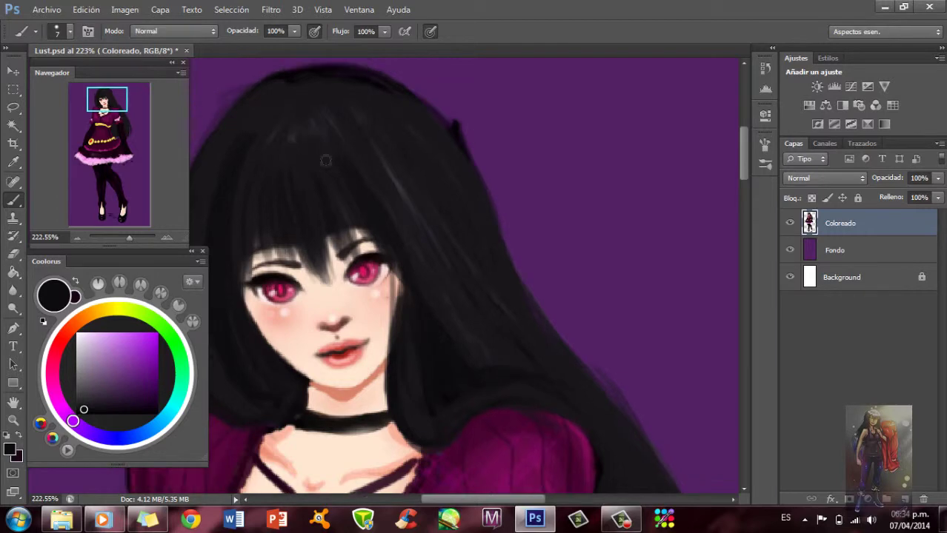
left_click_drag(465, 291, 534, 246)
left_click_drag(322, 102, 302, 217)
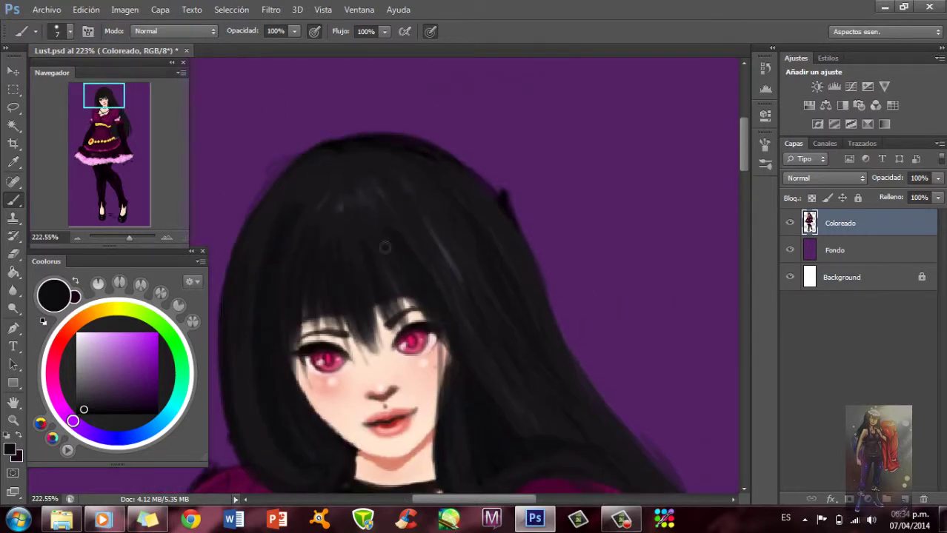
scroll(385, 247, "down", 5)
scroll(386, 254, "down", 3, "alt")
scroll(443, 316, "down", 3)
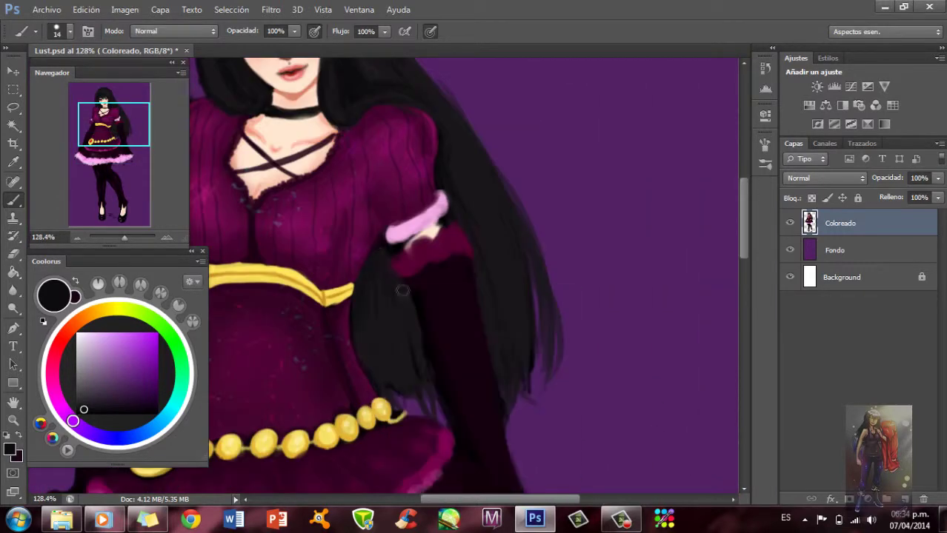
scroll(421, 324, "up", 5)
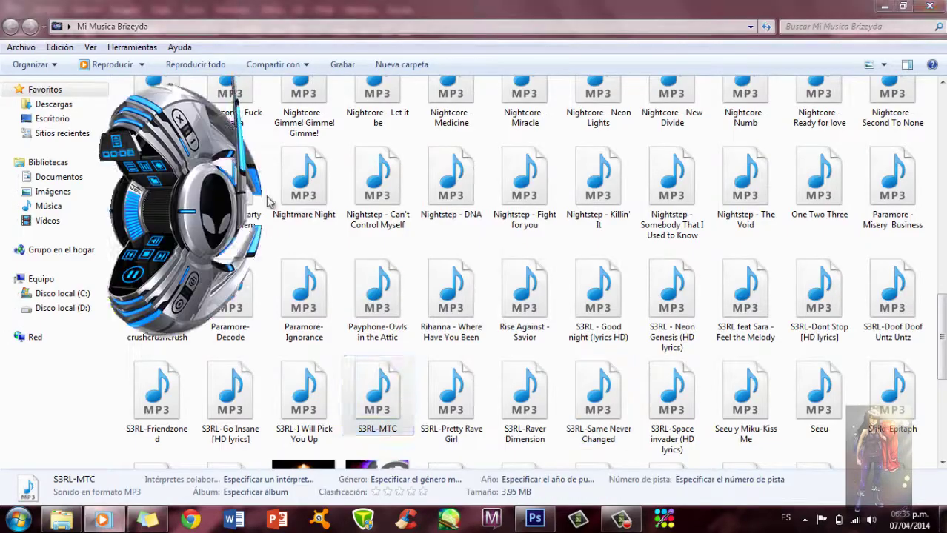
scroll(520, 214, "down", 3)
key("shift+b")
- Lower the brush flow for softer blending
scroll(520, 214, "up", 3)
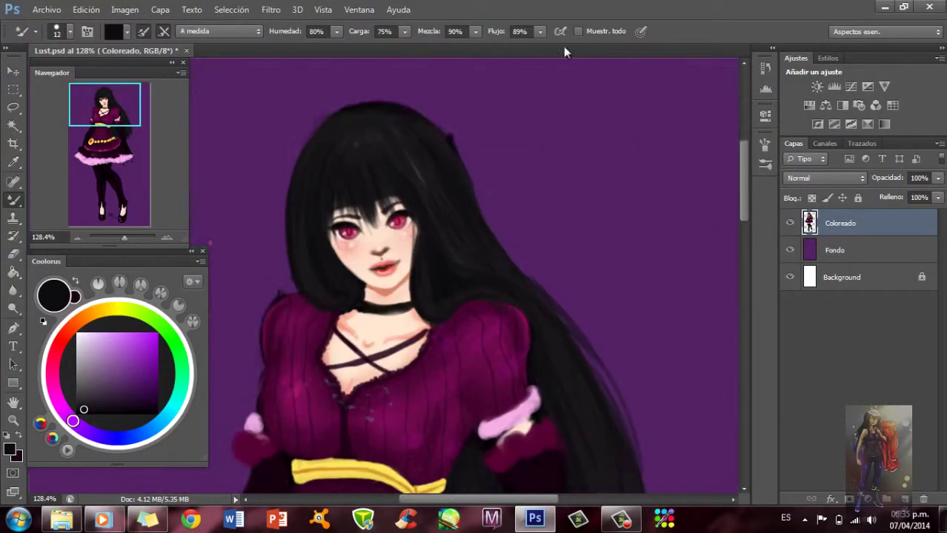
scroll(432, 274, "right", 2)
scroll(516, 273, "down", 5)
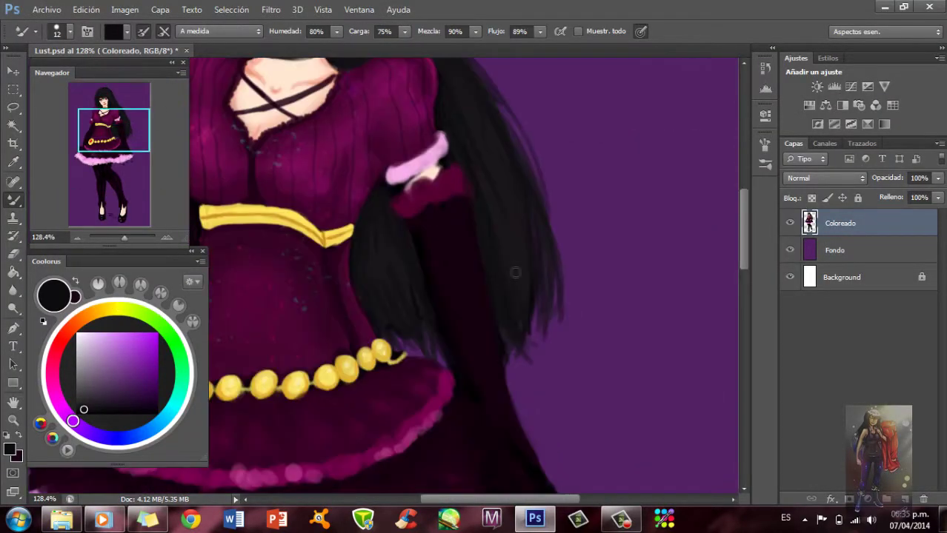
scroll(543, 222, "up", 5)
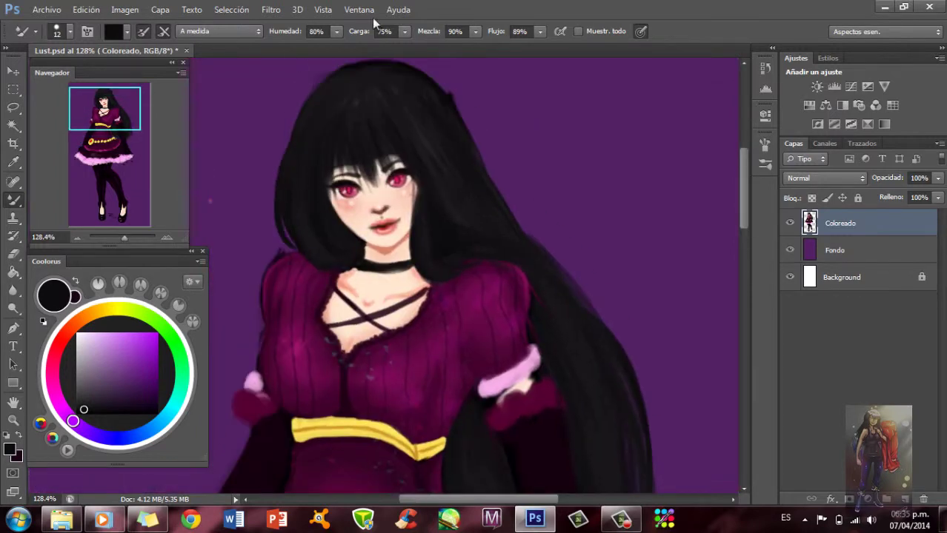
left_click(540, 32)
right_click(296, 189)
scroll(403, 285, "up", 2)
scroll(459, 274, "down", 5)
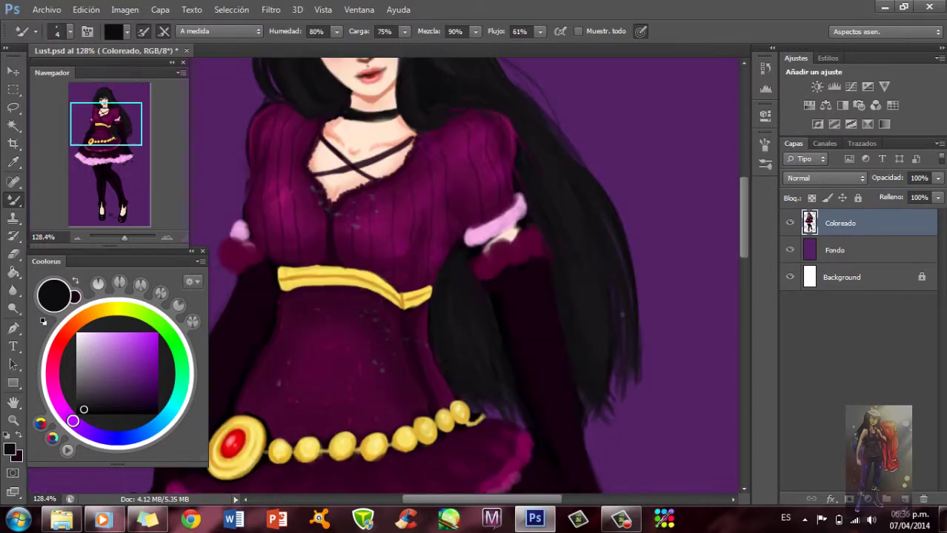
- Pick a lighter grey-purple and return to the regular Brush
left_click(93, 391)
right_click(548, 271)
key("Escape")
key("shift+b")
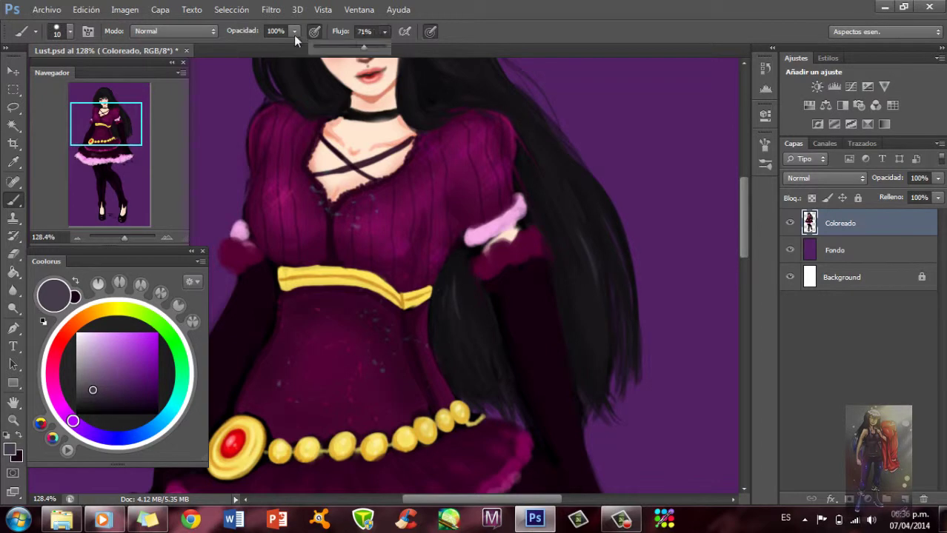
scroll(577, 272, "up", 5)
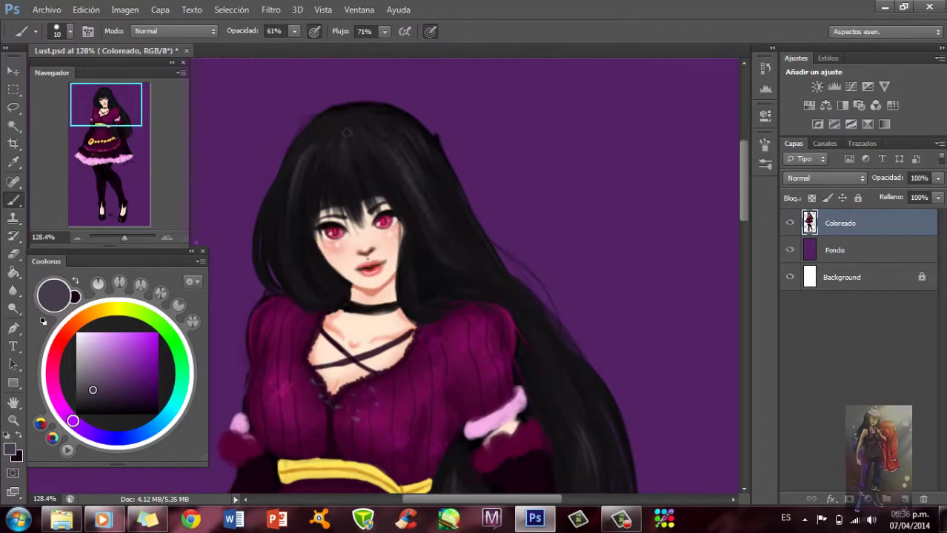
scroll(333, 290, "down", 1)
scroll(385, 297, "down", 3)
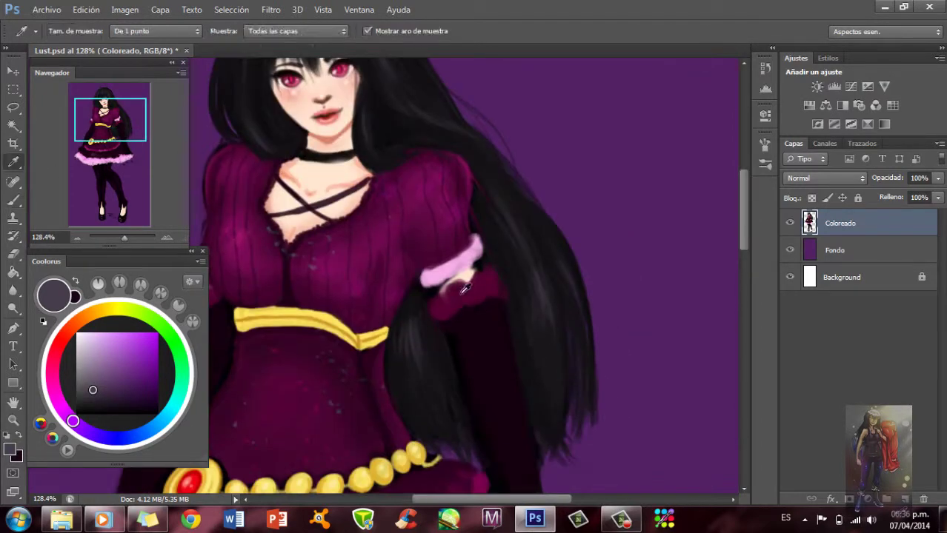
- Sample the near-black hair tone and zoom out to view the whole figure
left_click(445, 311, "alt")
left_click(438, 325, "alt")
scroll(514, 293, "up", 5)
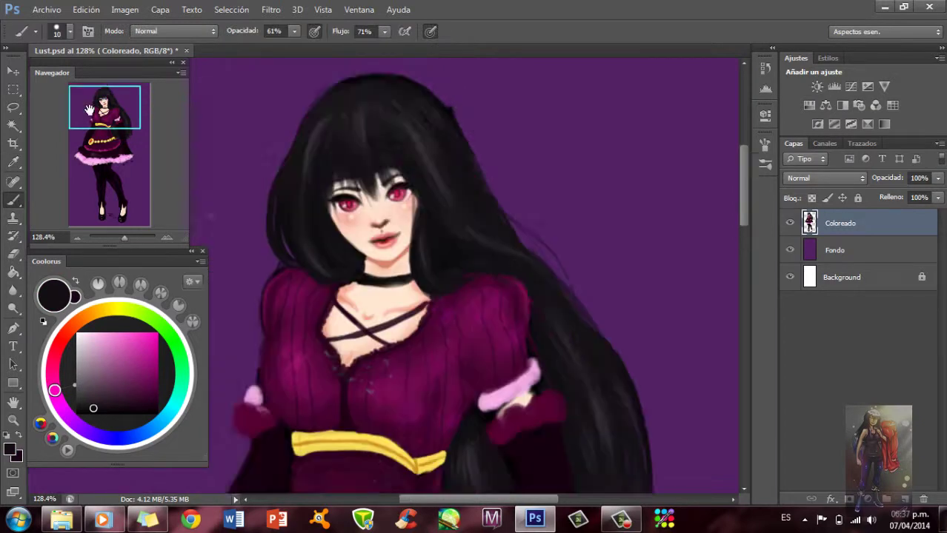
scroll(514, 293, "up", 1)
scroll(339, 222, "down", 3)
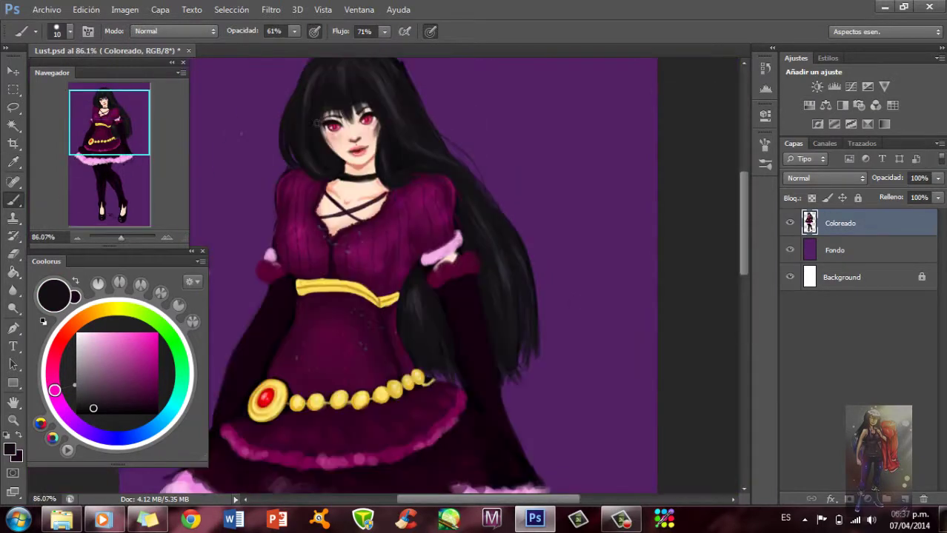
scroll(339, 222, "down", 3)
scroll(338, 222, "down", 4)
- Pick a dark purple paint colour and set a much smaller brush for the hair
left_click(152, 374)
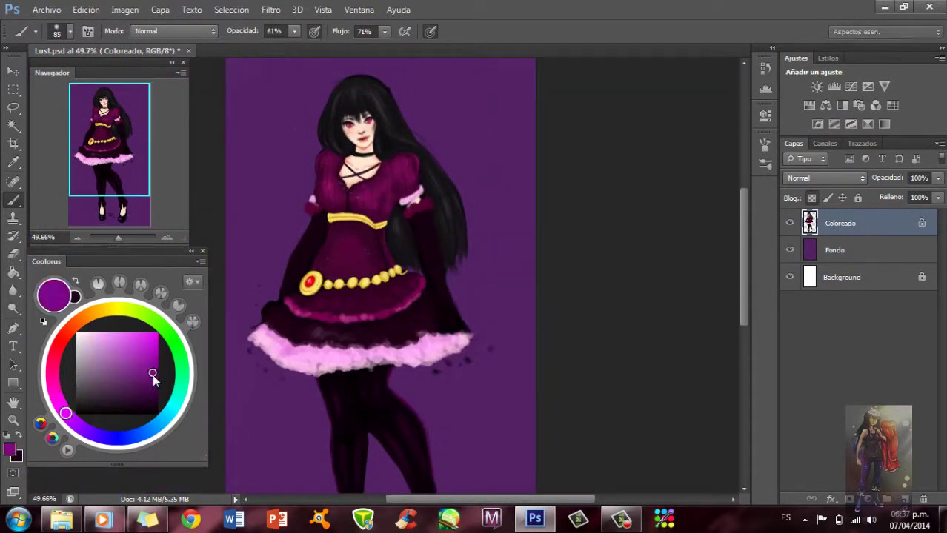
scroll(426, 244, "up", 3)
scroll(244, 122, "up", 2)
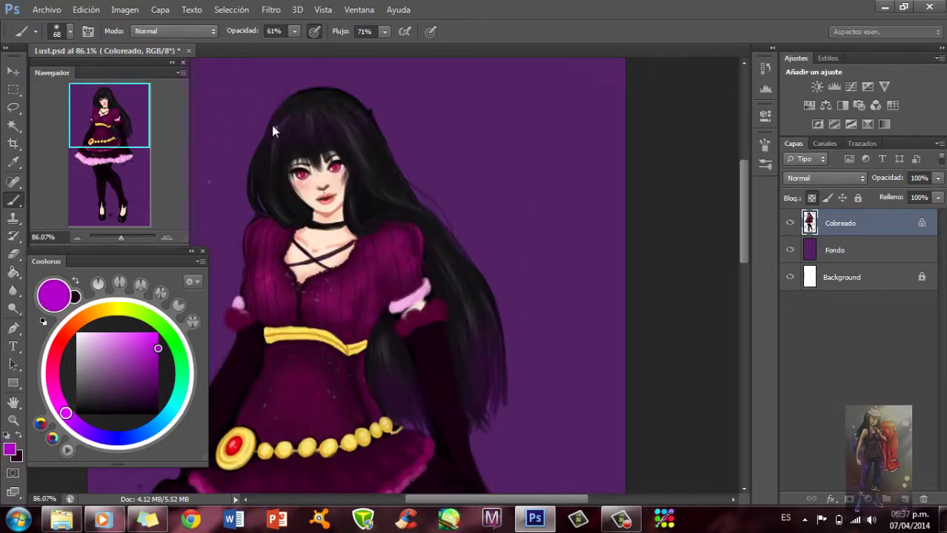
scroll(270, 131, "up", 4)
right_click(252, 185)
right_click(399, 208)
key("Escape")
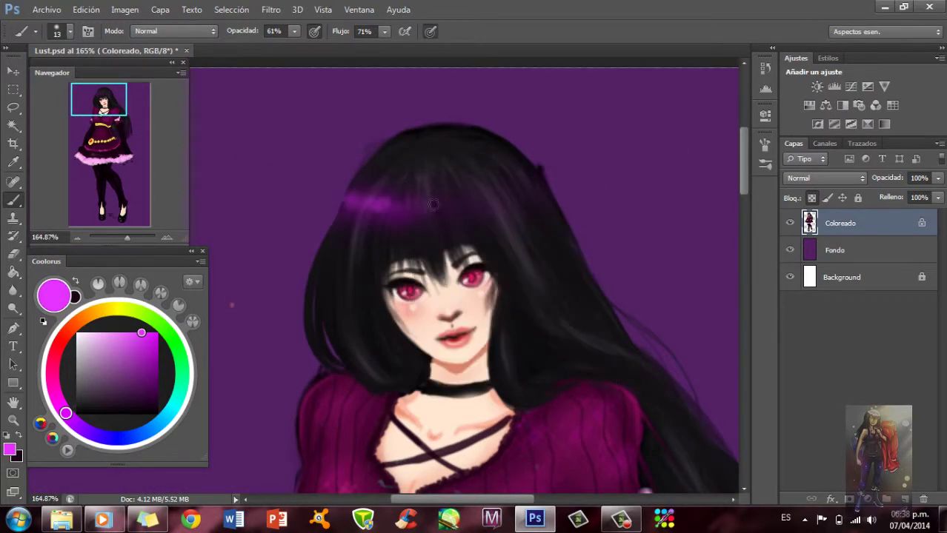
scroll(472, 309, "down", 5)
scroll(472, 309, "right", 4)
scroll(320, 386, "down", 8)
scroll(319, 304, "up", 9)
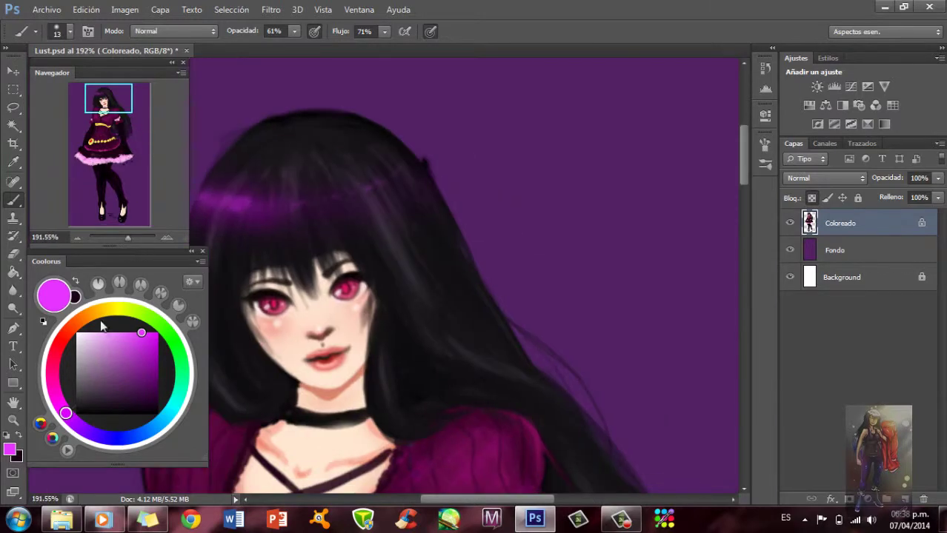
- Brush a magenta sheen across the crown of the black hair
left_click(241, 249, "alt")
key("bracketright")
key("bracketright")
key("bracketleft")
scroll(316, 322, "down", 5)
scroll(316, 323, "right", 2)
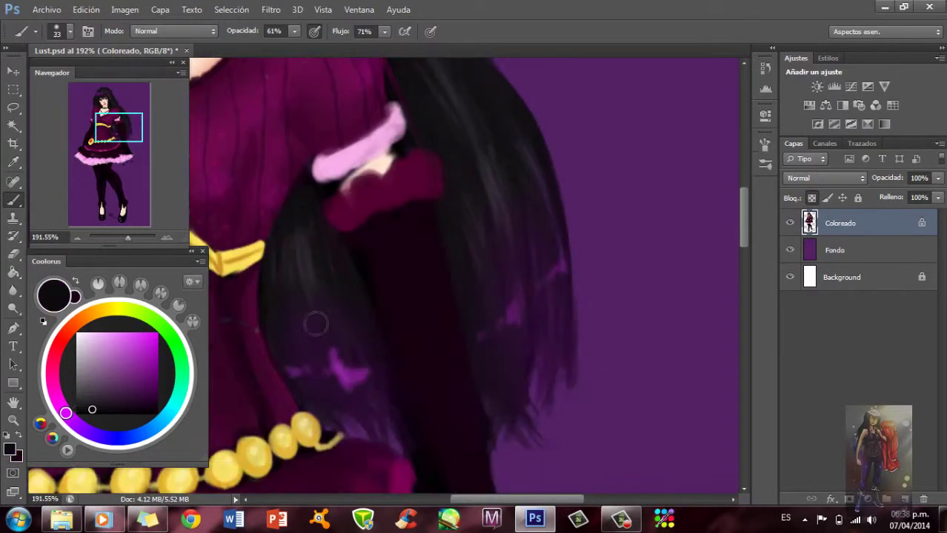
scroll(557, 313, "down", 2)
scroll(461, 234, "up", 5)
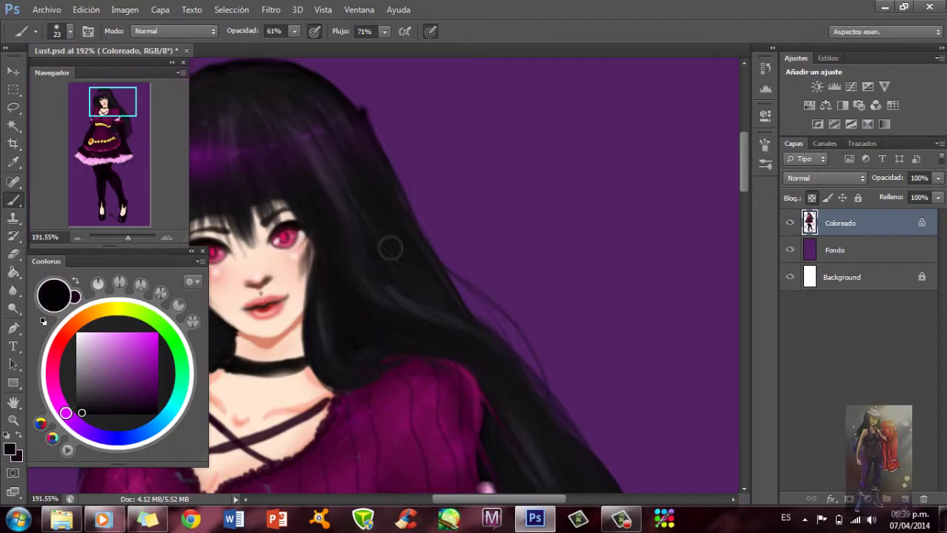
scroll(450, 224, "left", 1)
left_click_drag(127, 237, 120, 237)
scroll(371, 274, "up", 3)
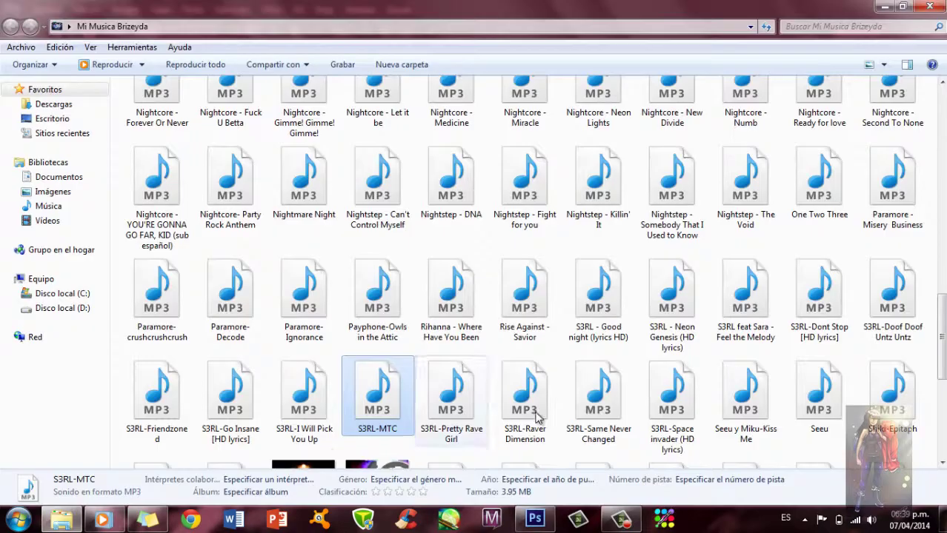
scroll(437, 265, "up", 2)
- Add a new empty Capa 1 layer clipped to the figure above Coloreado
key("x")
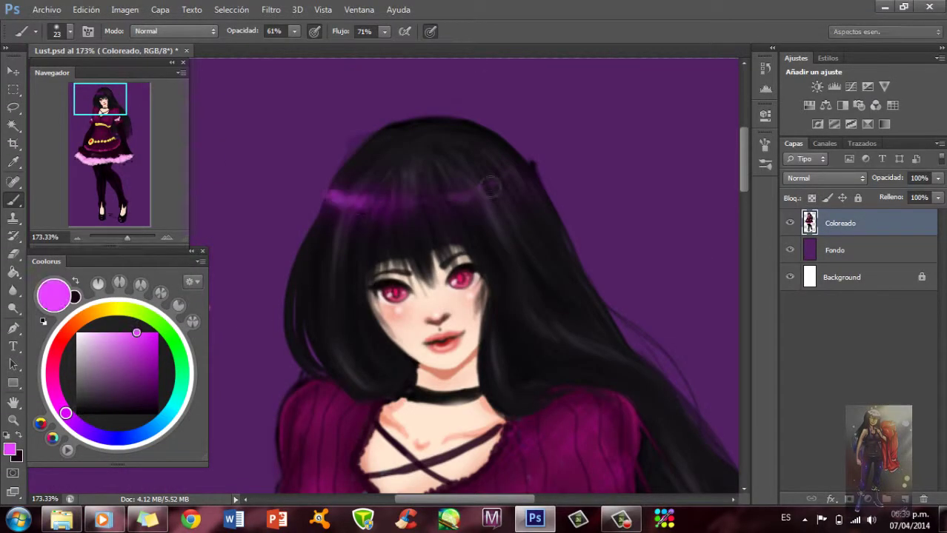
key("ctrl+0")
key("ctrl+shift+n")
key("Return")
- Draw a pink gradient-filled rectangle over the legs and rasterize it to pixels
key("u")
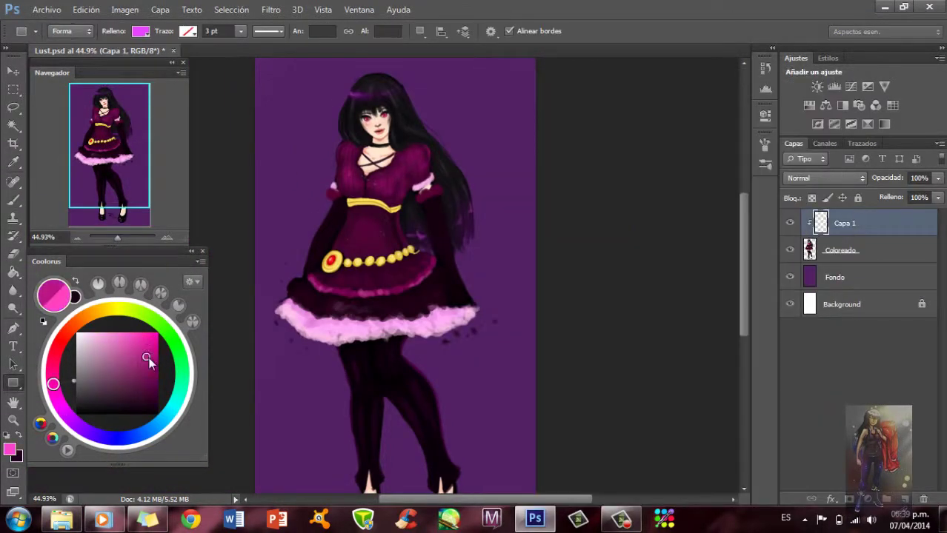
left_click(144, 31)
scroll(392, 274, "down", 2)
left_click(148, 148)
left_click_drag(260, 145, 265, 148)
left_click(13, 274)
left_click(93, 269)
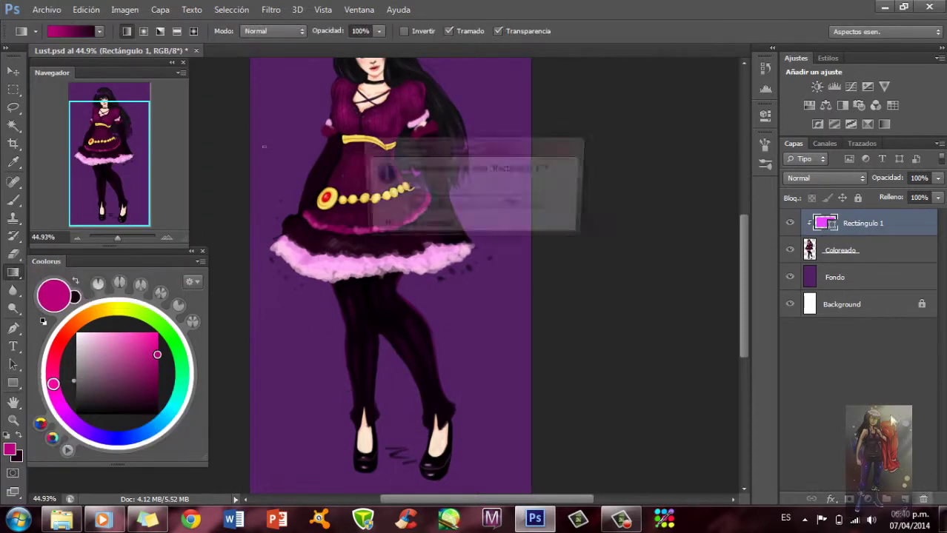
right_click(859, 223)
left_click(539, 222)
- Lay a pink gradient down the legs, test a Hue/Saturation shift, then cancel it
left_click_drag(343, 240, 343, 459)
right_click(319, 248)
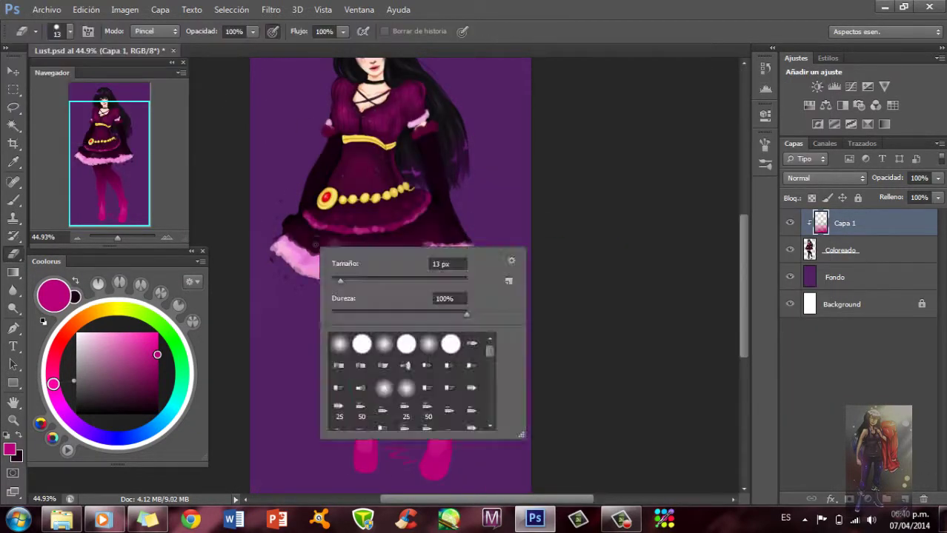
key("Escape")
key("ctrl+u")
left_click_drag(642, 151, 658, 150)
key("Escape")
key("e")
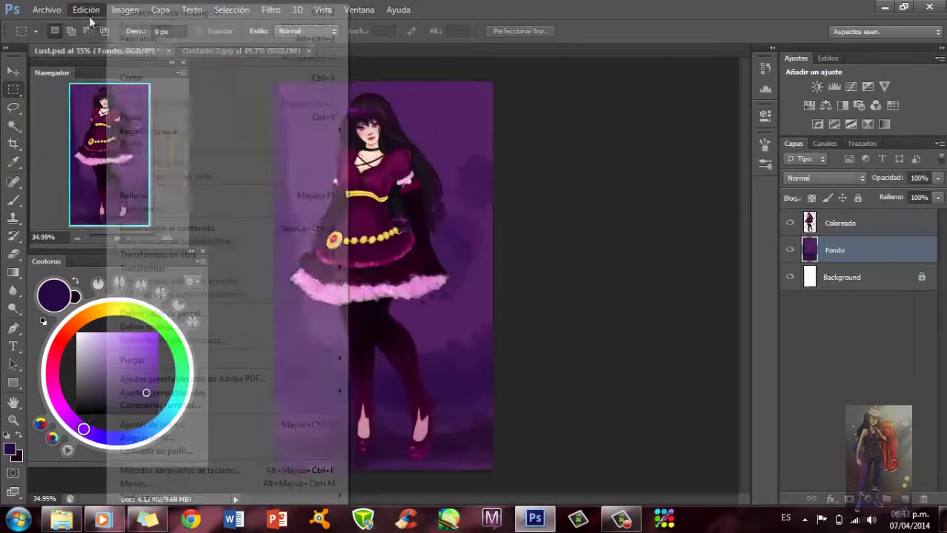
- Scale the pasted rust texture over the whole canvas and shift its hue toward purple
key("ctrl+t")
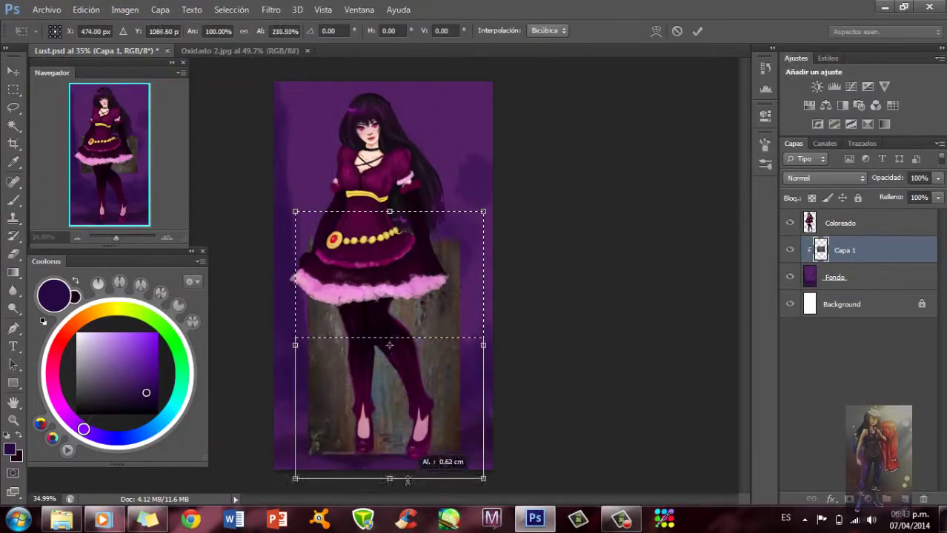
left_click_drag(295, 261, 217, 329)
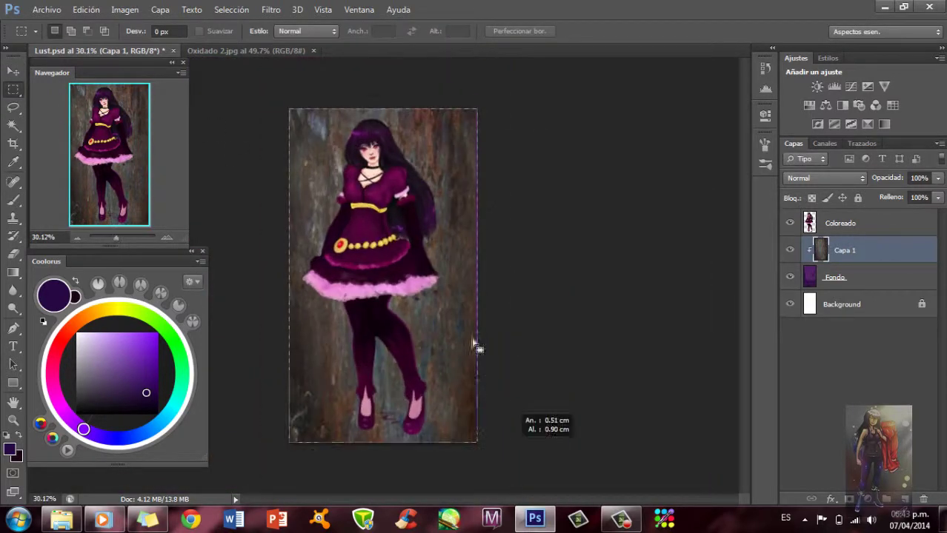
left_click(323, 164)
key("ctrl+u")
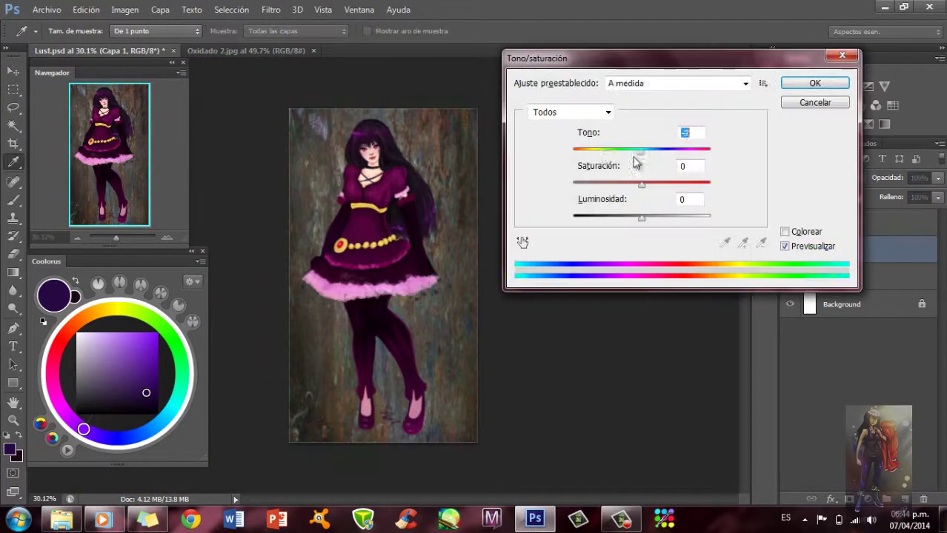
key("Return")
left_click_drag(937, 194, 888, 204)
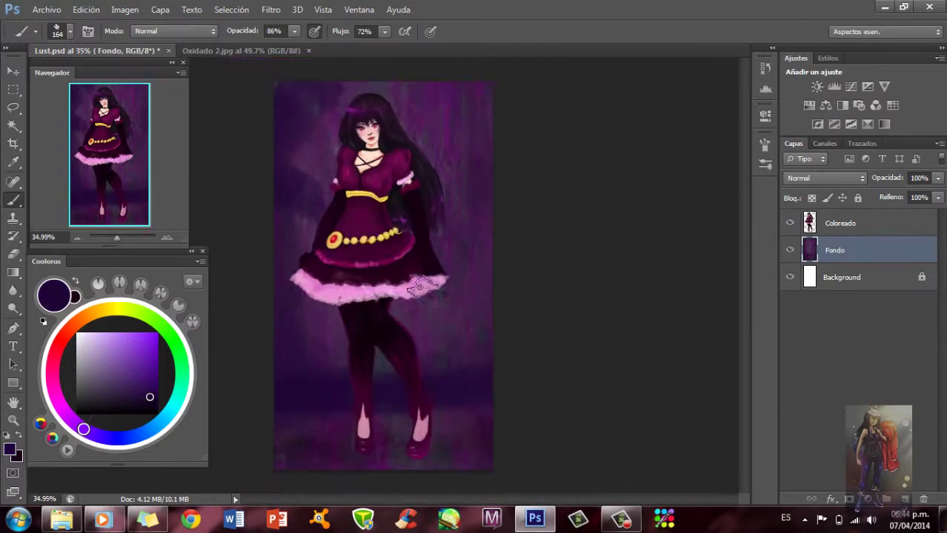
- Paint soft brighter-purple glows into the background with a large soft brush
right_click(299, 299)
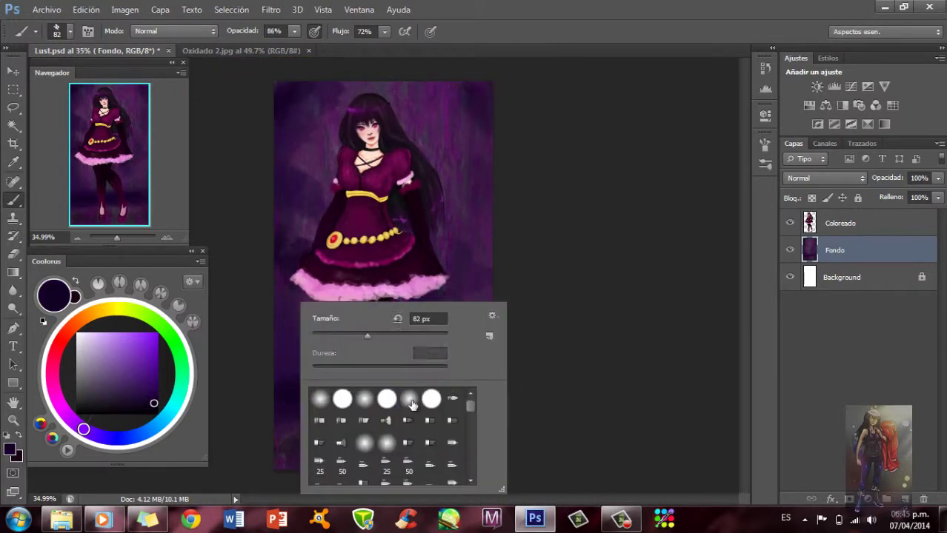
left_click_drag(326, 338, 348, 339)
left_click(348, 443, "alt")
right_click(337, 194)
mouse_move(361, 217)
left_mouse_down()
mouse_move(376, 216)
mouse_move(339, 231)
left_mouse_up()
right_click(326, 208)
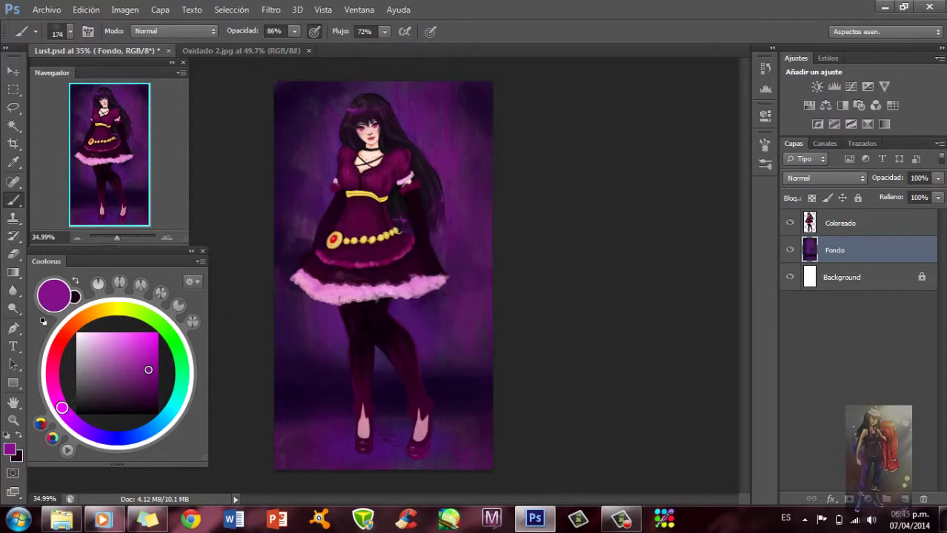
right_click(308, 280)
left_click_drag(116, 238, 118, 238)
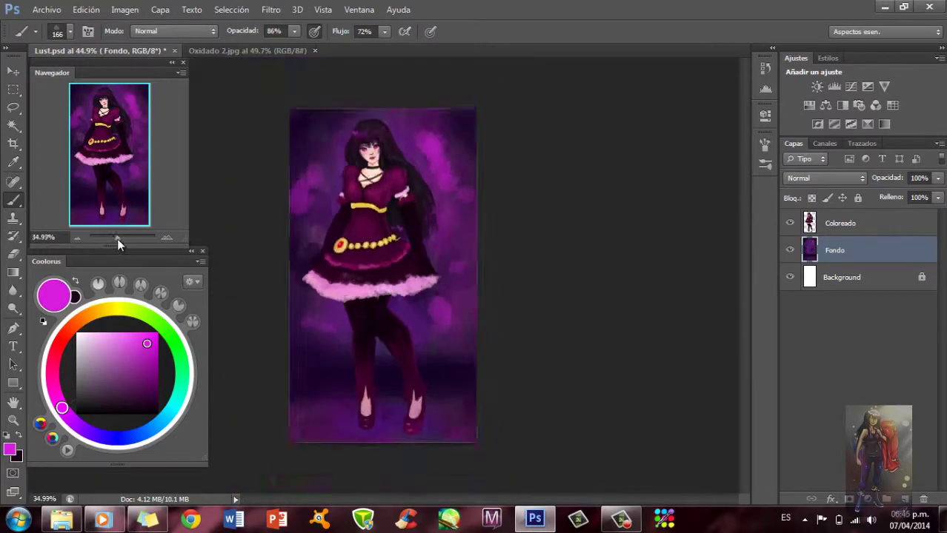
- Shift the background's hue toward crimson with Hue/Saturation
key("ctrl+u")
left_click_drag(642, 149, 672, 151)
left_click_drag(641, 183, 652, 183)
key("Return")
key("b")
right_click(293, 174)
key("Escape")
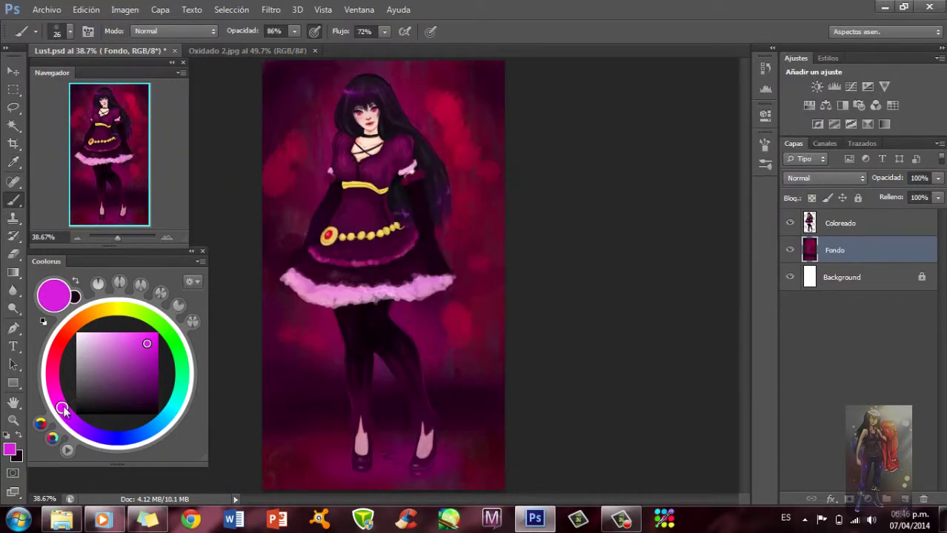
- Flatten all layers into a single Coloreado layer and set the brush size to 2
mouse_move(116, 240)
left_mouse_down()
mouse_move(103, 238)
mouse_move(131, 237)
left_mouse_up()
key("ctrl+shift+e")
right_click(311, 307)
type("2")
key("Return")
left_click(52, 219)
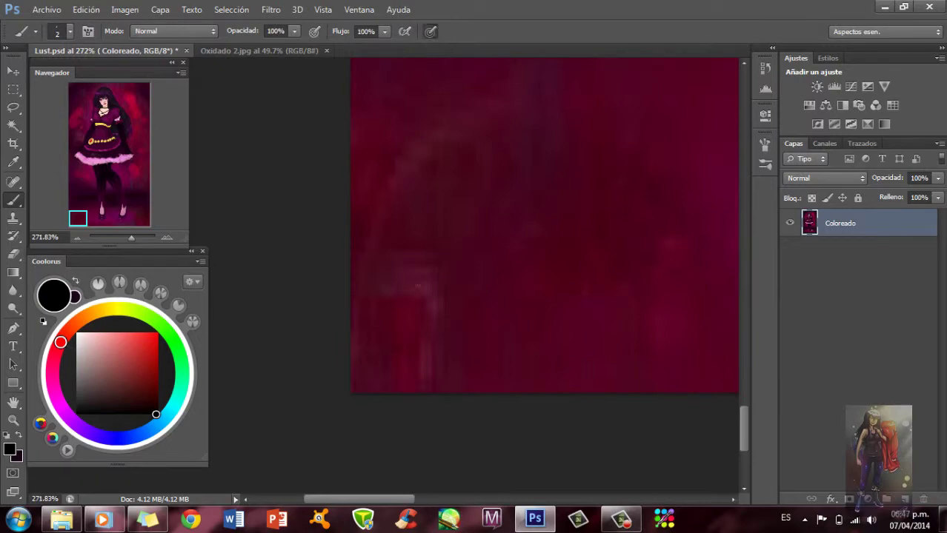